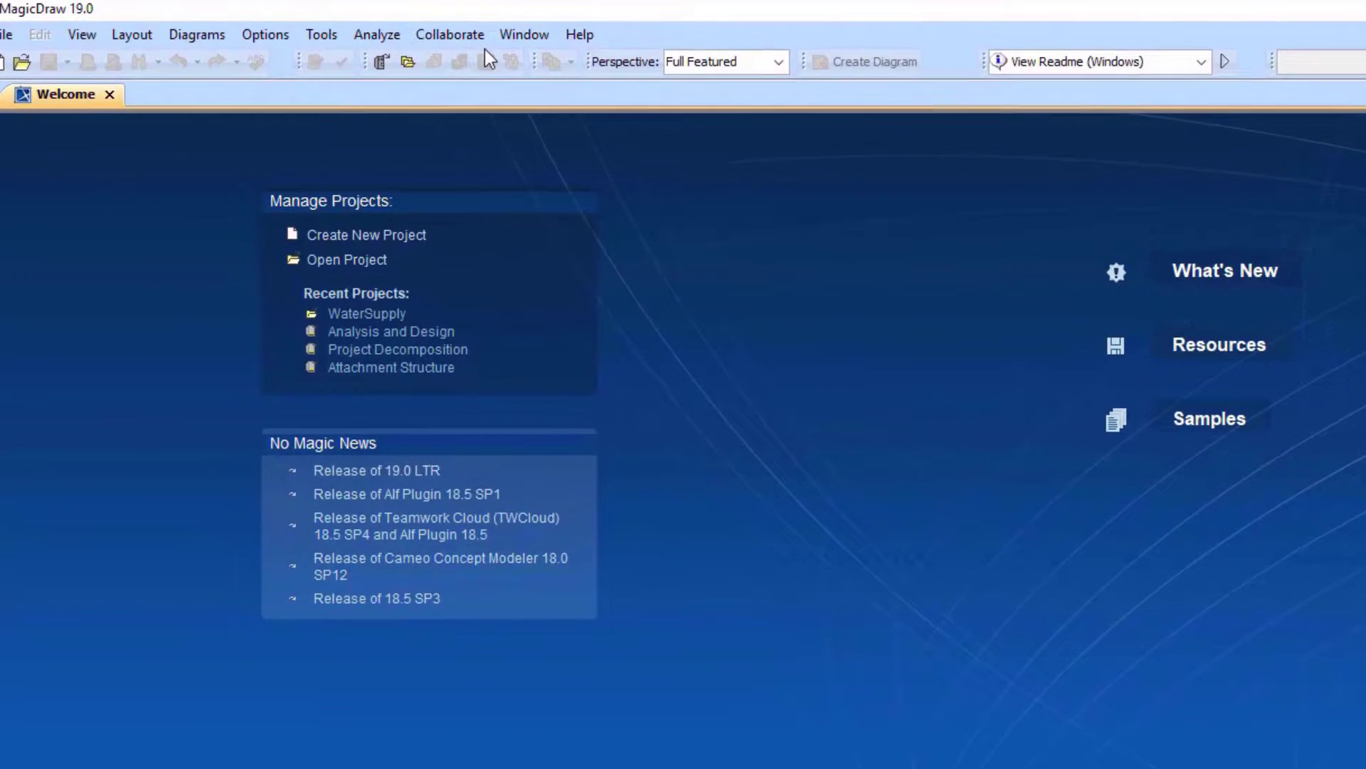
Step: Log in to the Teamwork Cloud server via Collaborate > Login using Single Sign On
left_click(480, 36)
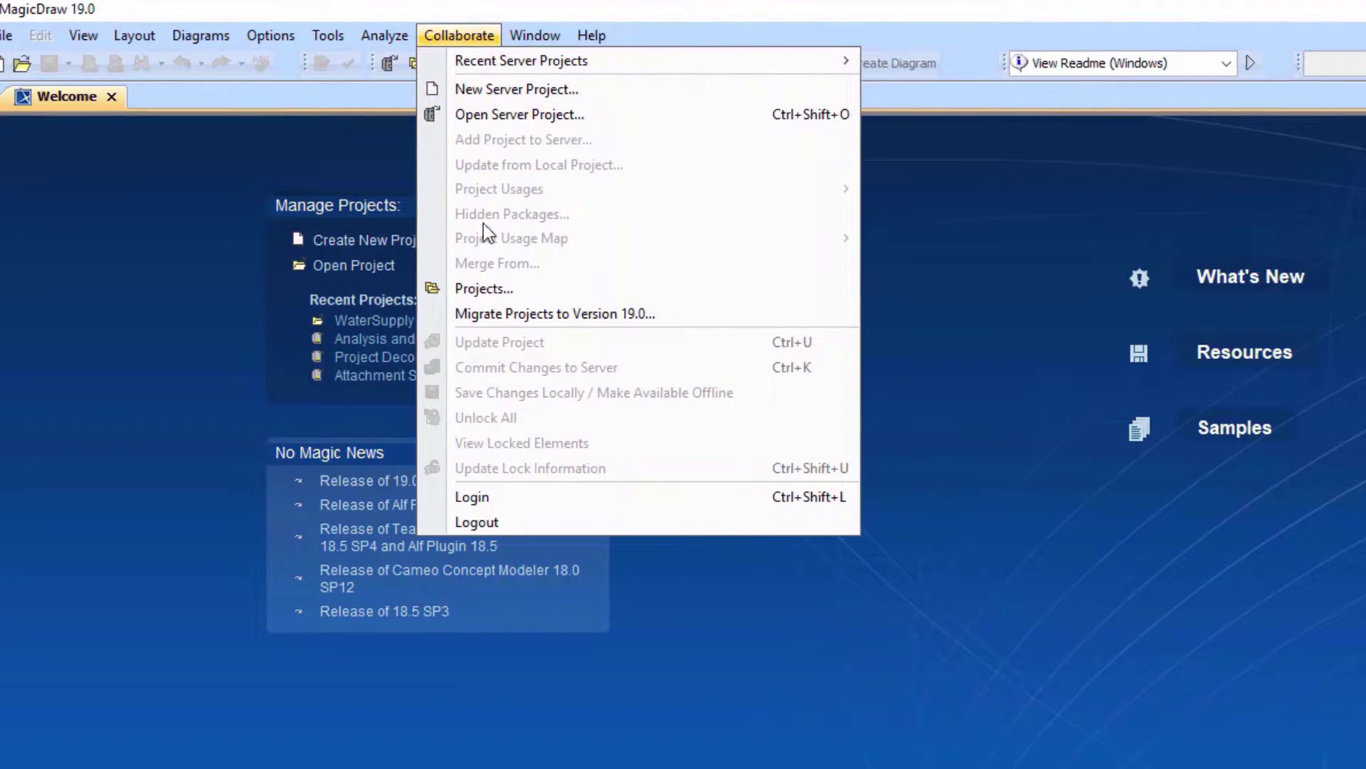
left_click(482, 506)
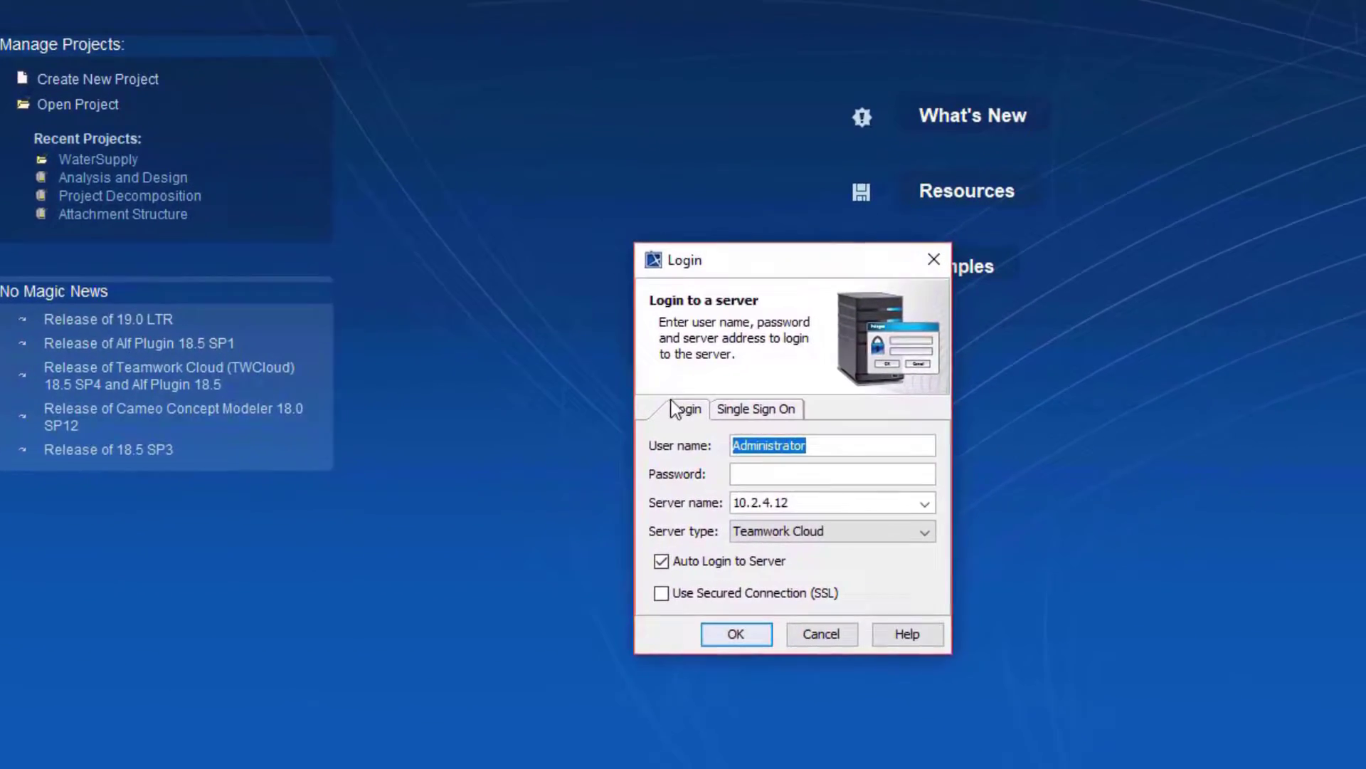
left_click(644, 349)
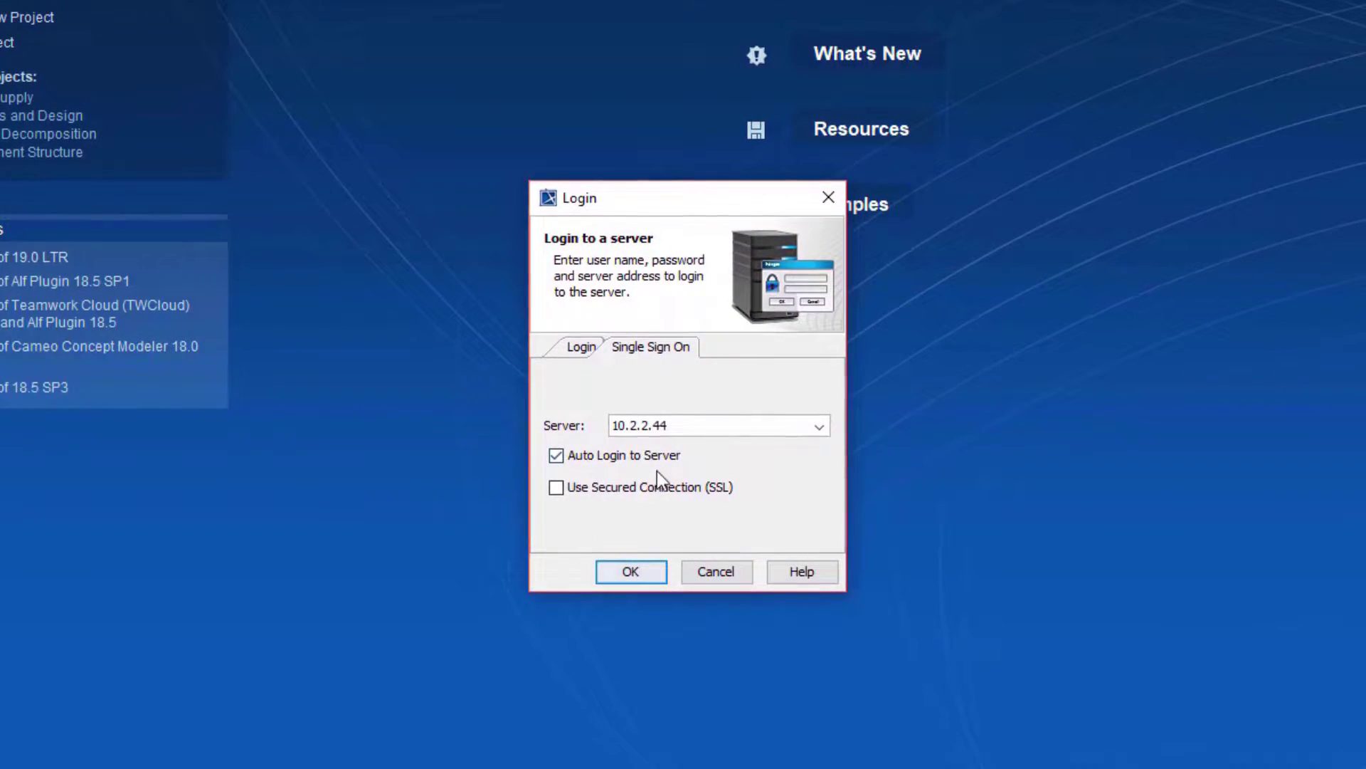
left_click(644, 570)
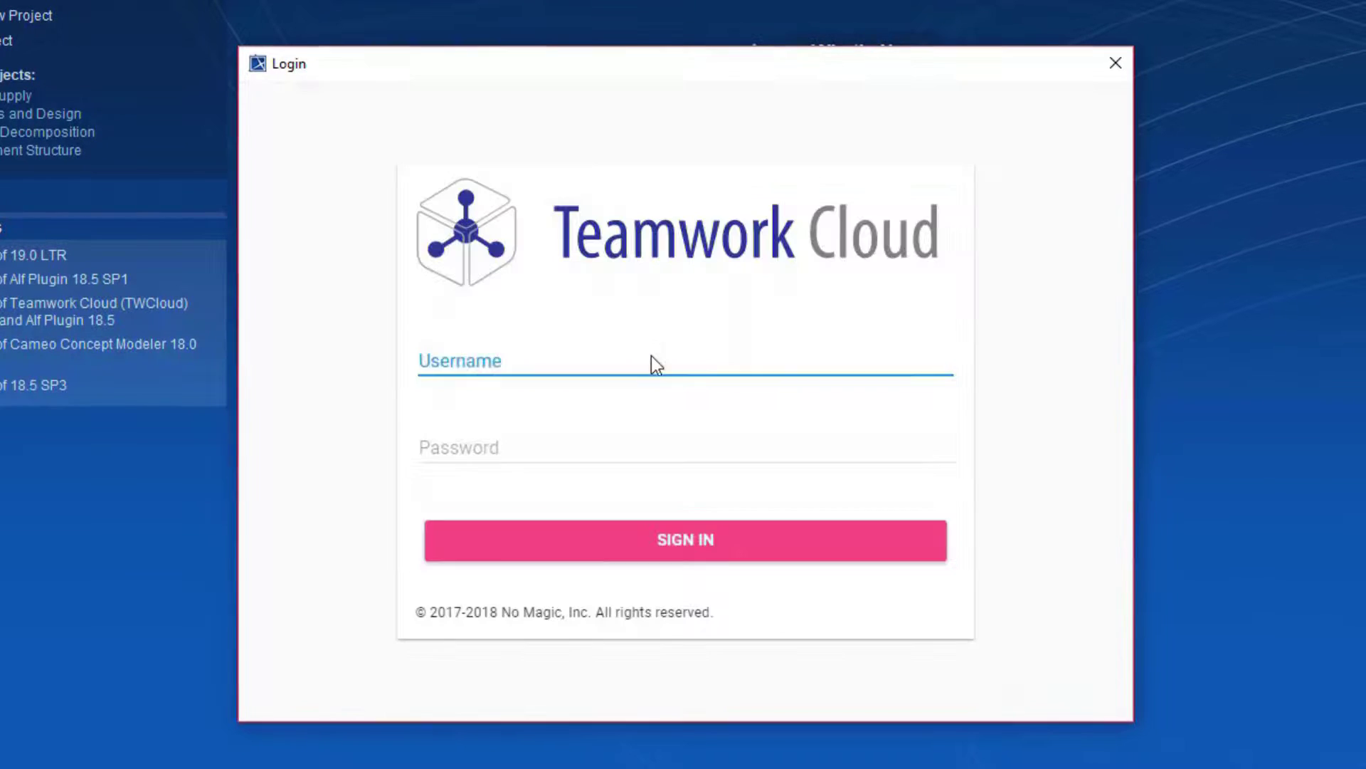
left_click(652, 354)
type("Administrator")
left_click(631, 443)
type("Administrator")
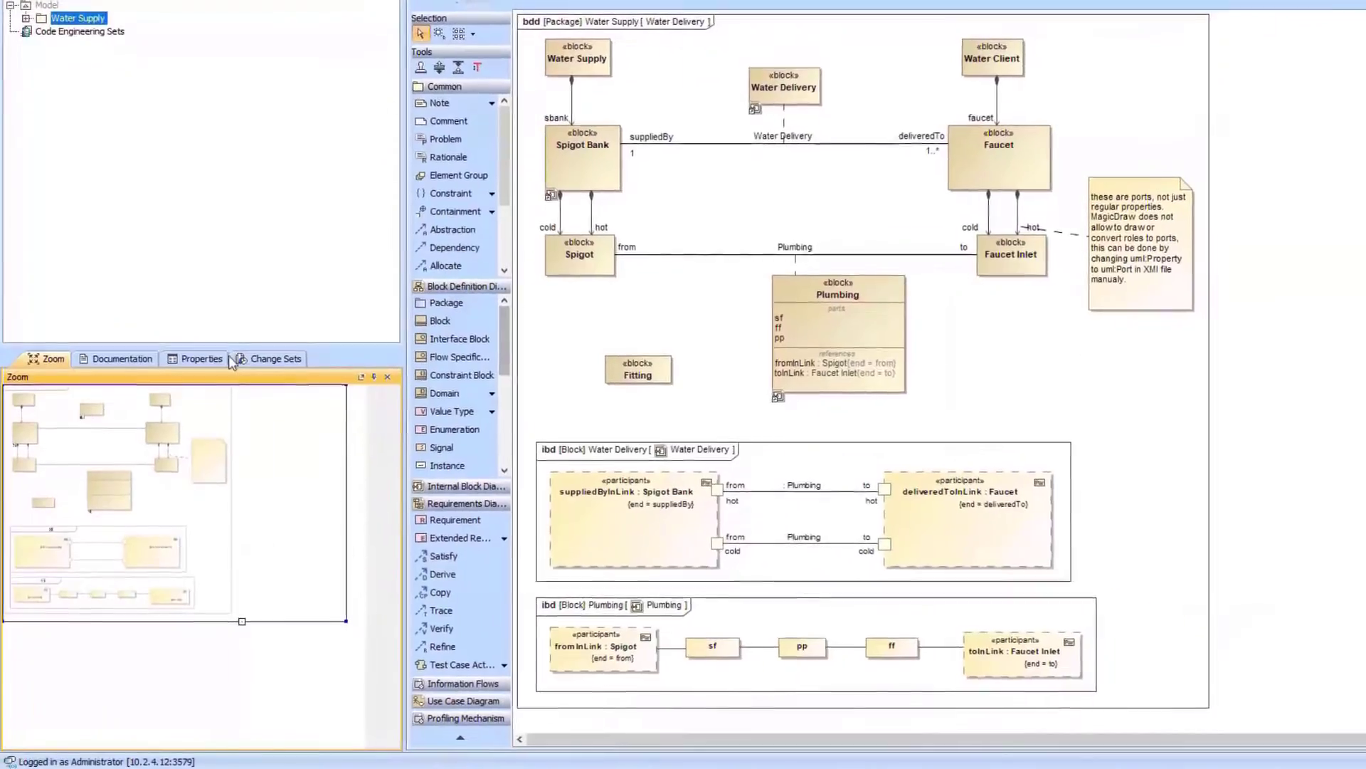
Step: Commit the Pipe block change to the server with the comment 'Added Pipe Block'
left_click(269, 359)
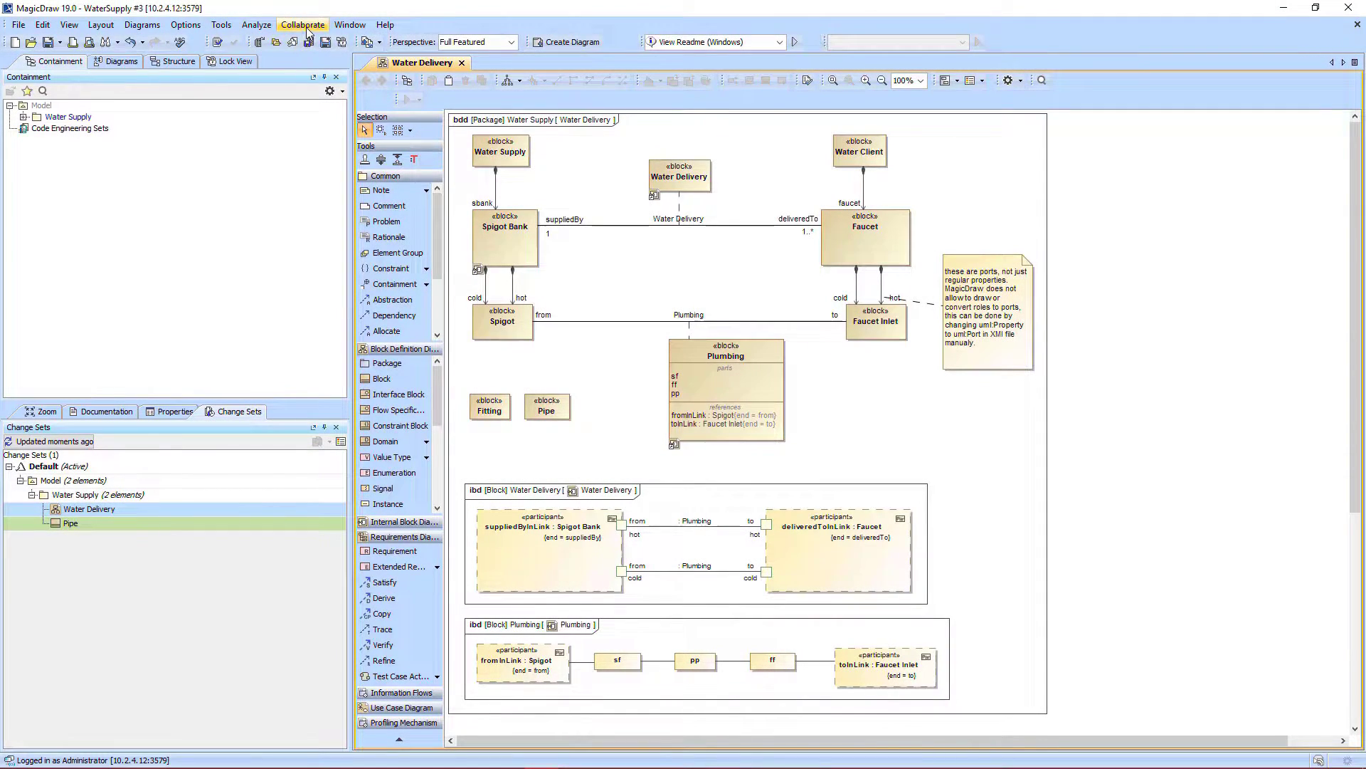
left_click(302, 24)
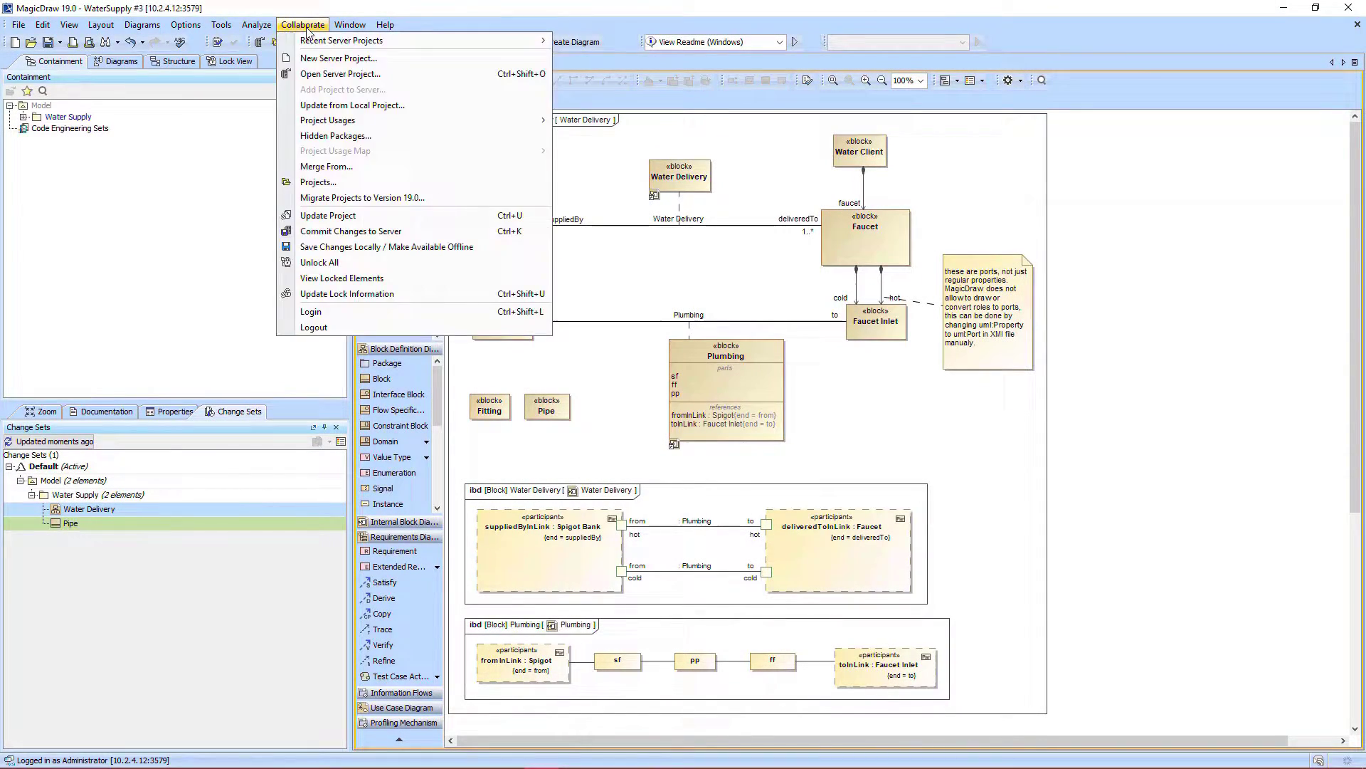
left_click(338, 233)
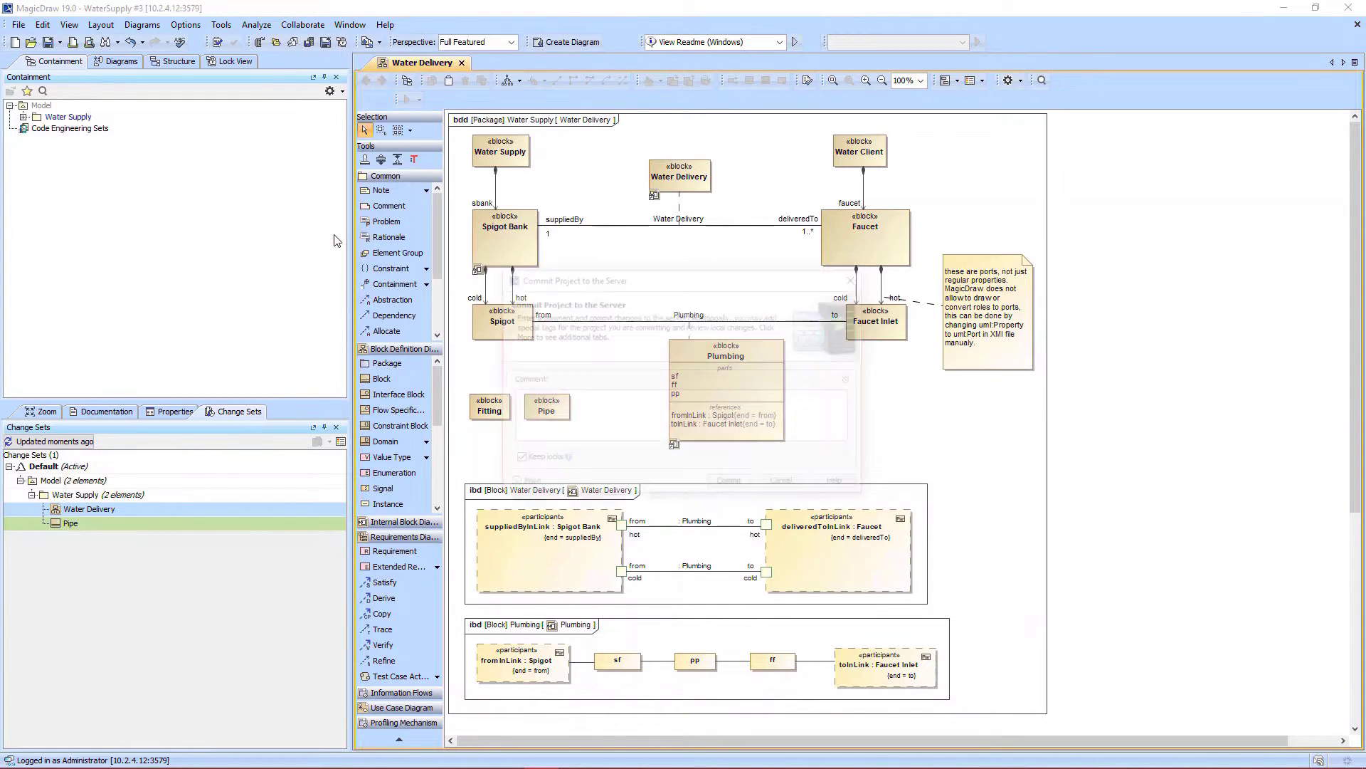
type("Added Pipe Block")
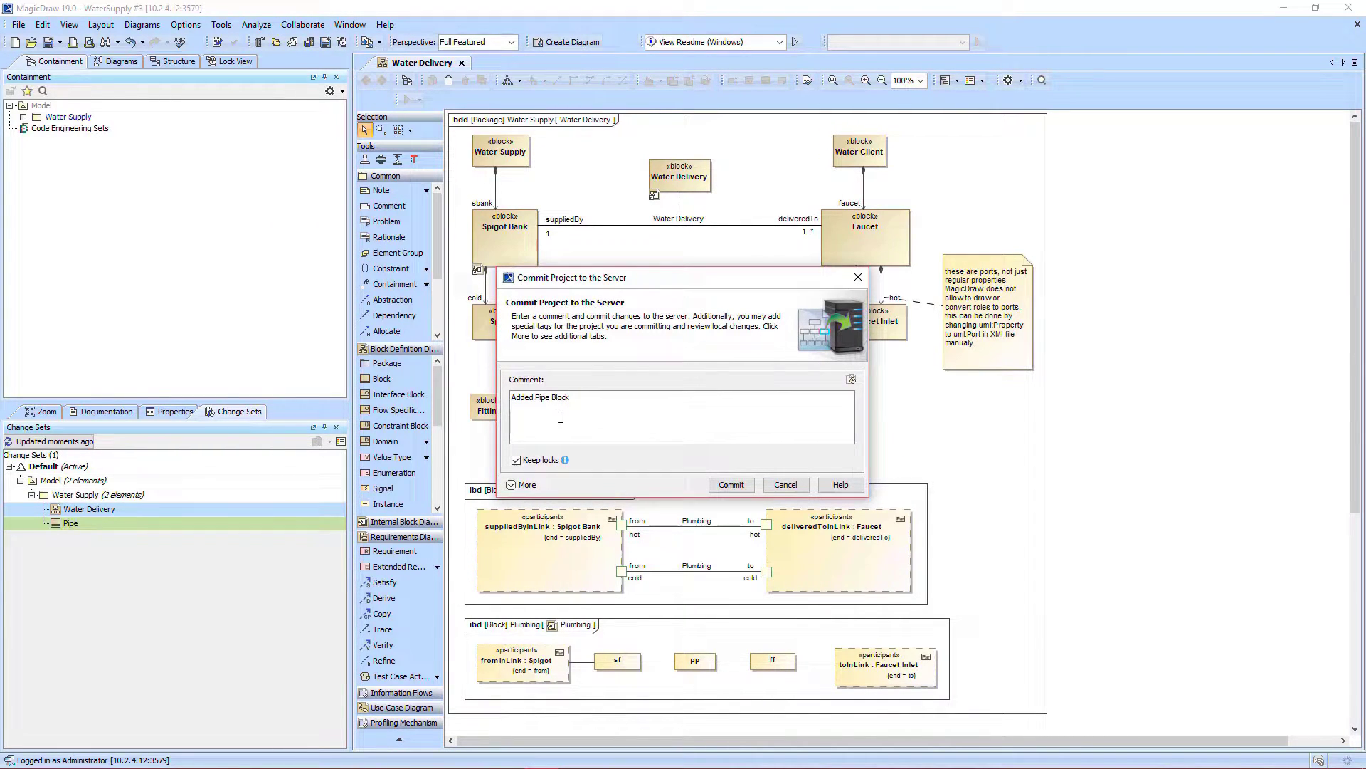
left_click(732, 485)
left_click(302, 24)
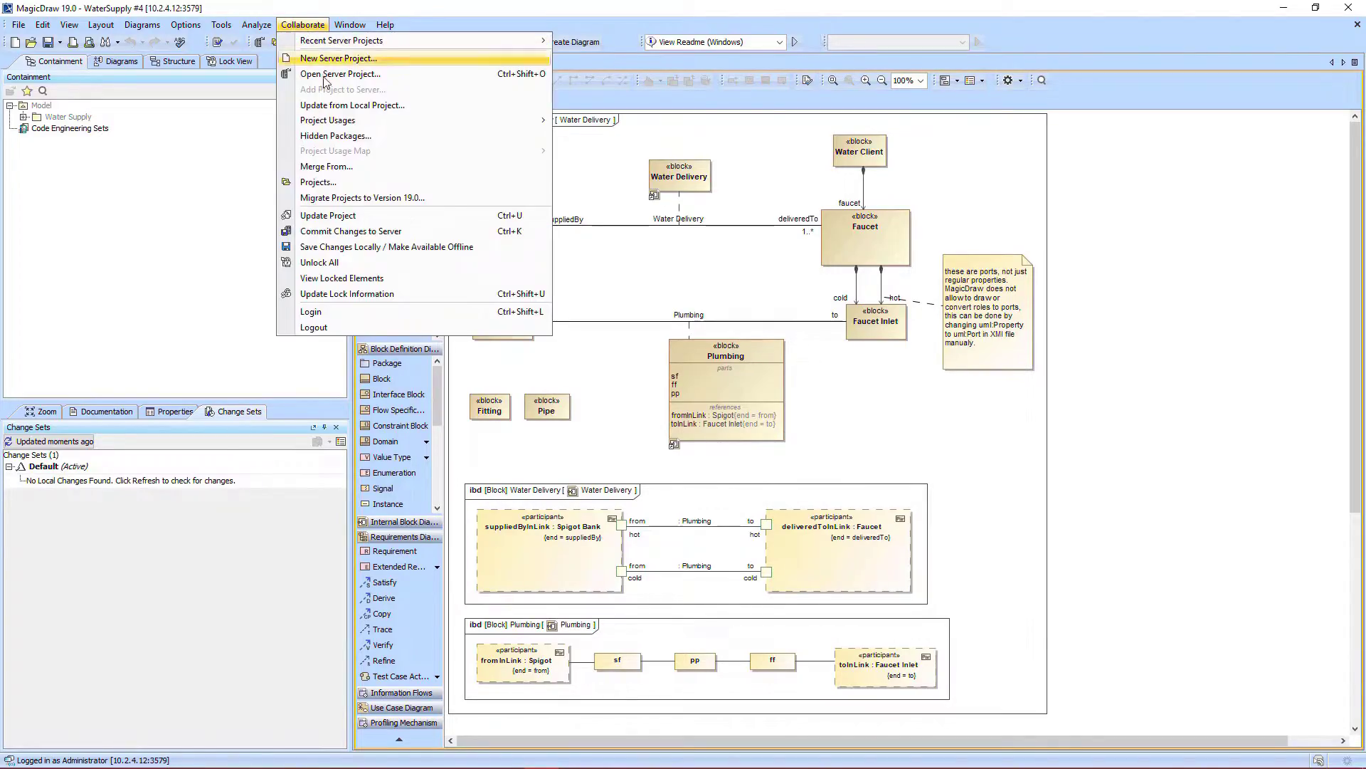
Step: Review the WaterSupply project history and bring up its branch editor
left_click(340, 177)
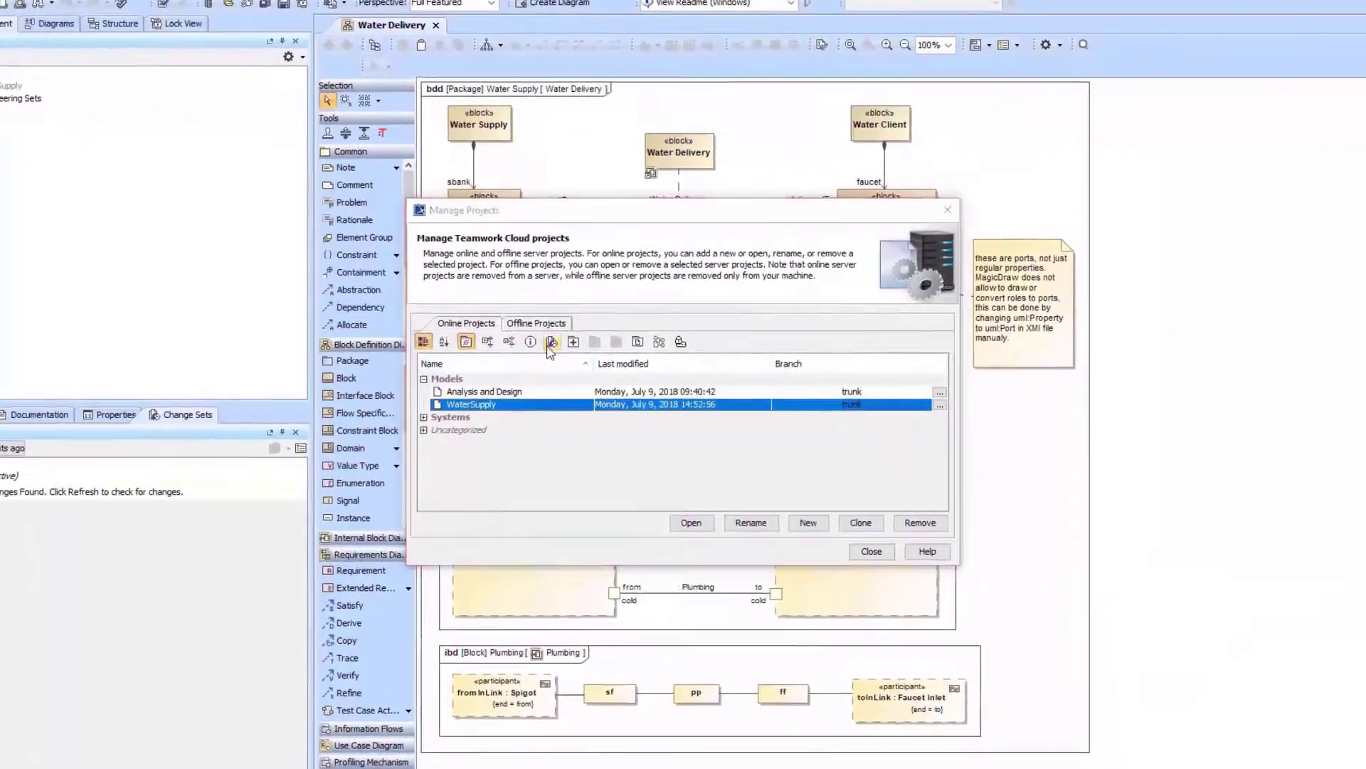
left_click(553, 304)
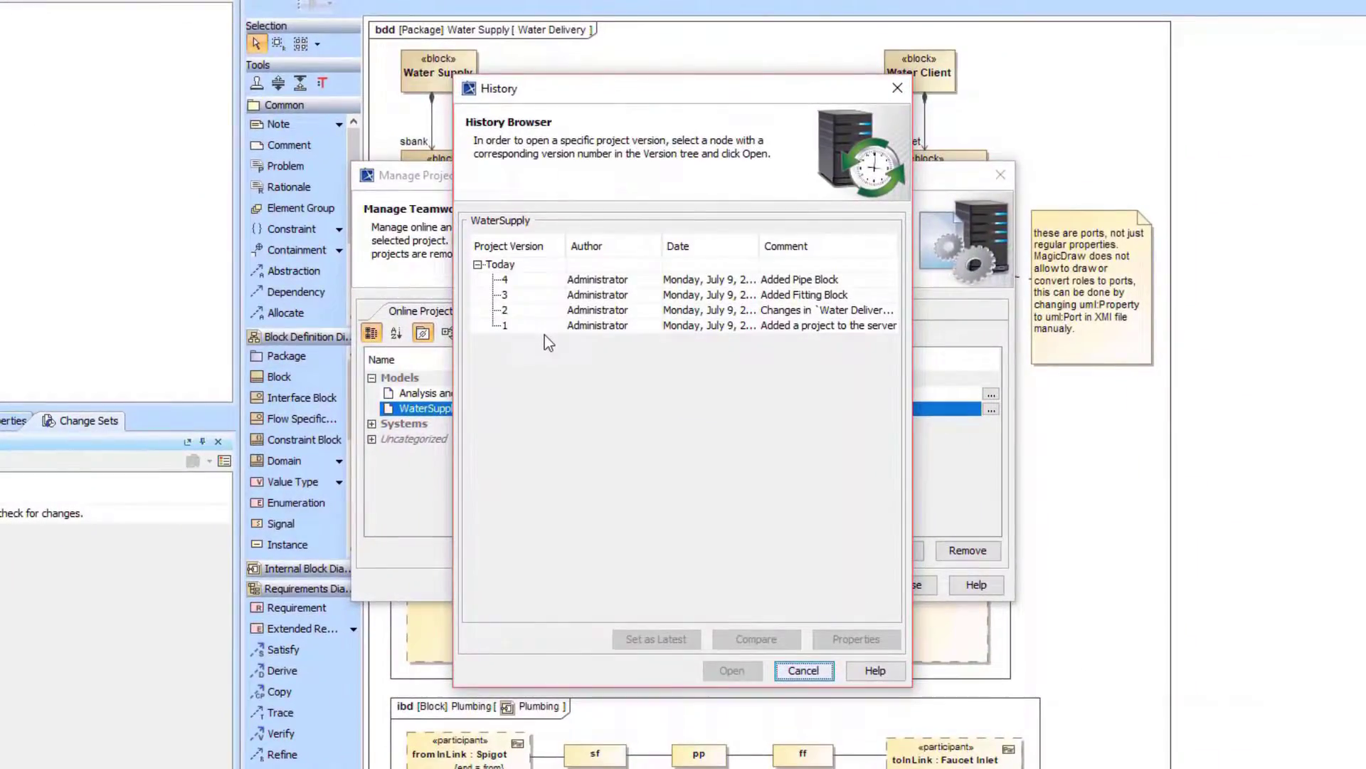
left_click(781, 672)
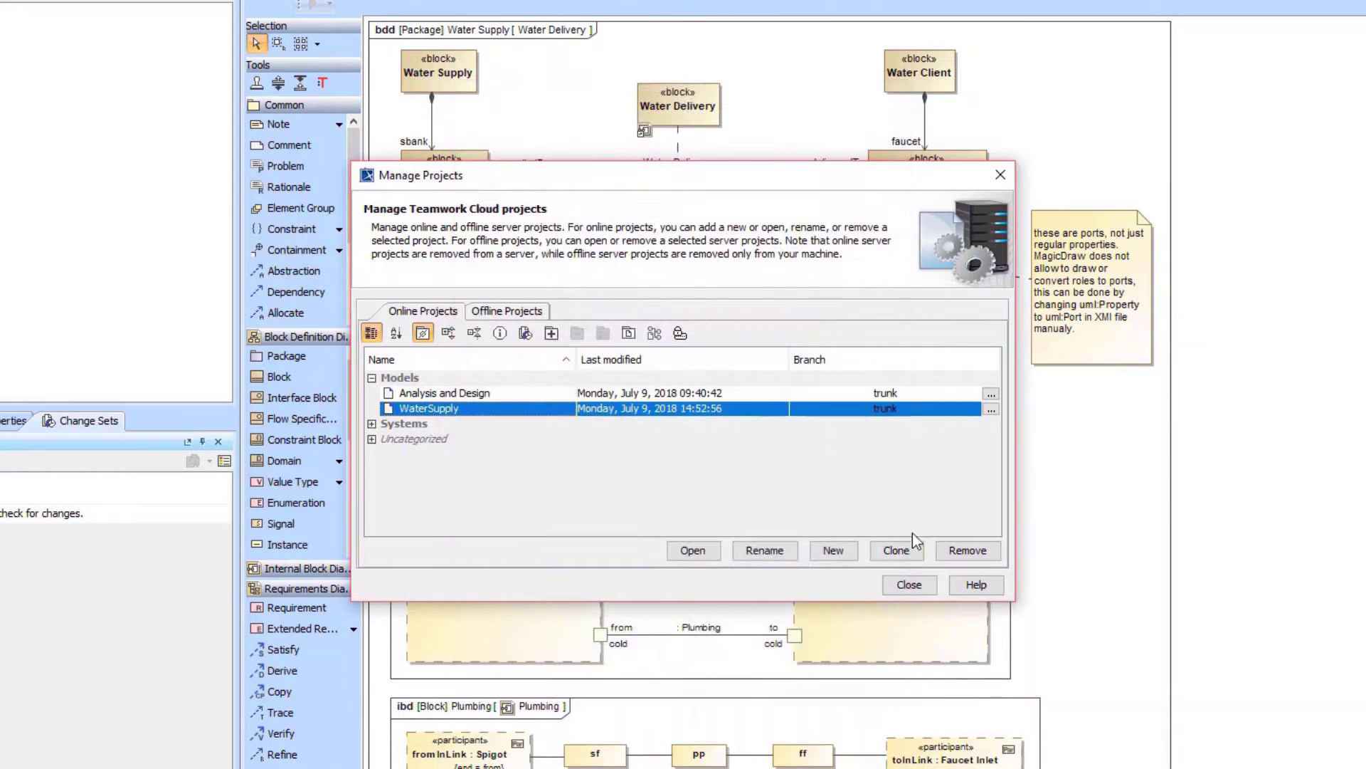
left_click(993, 409)
left_click(843, 645)
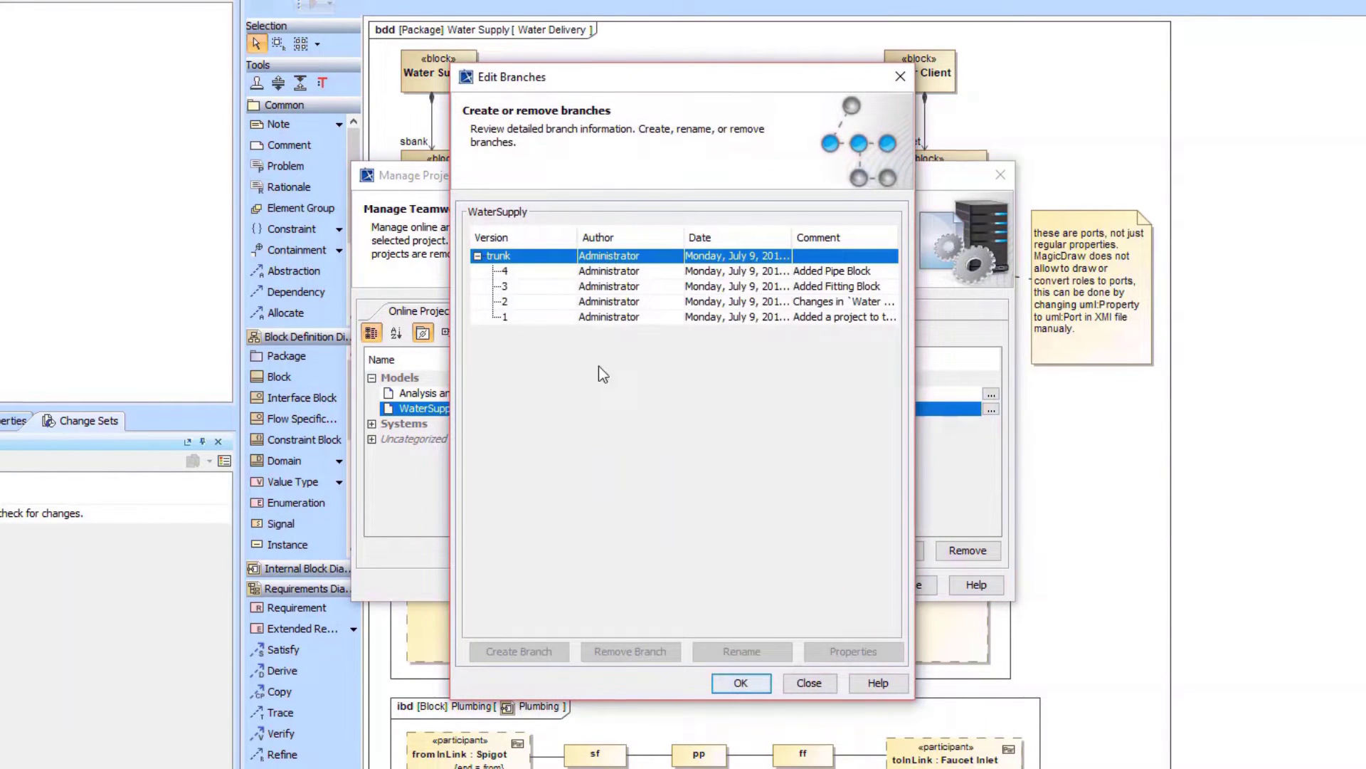
Step: Create a branch named Baseline starting from version 3 and expand it
left_click(515, 287)
left_click(532, 651)
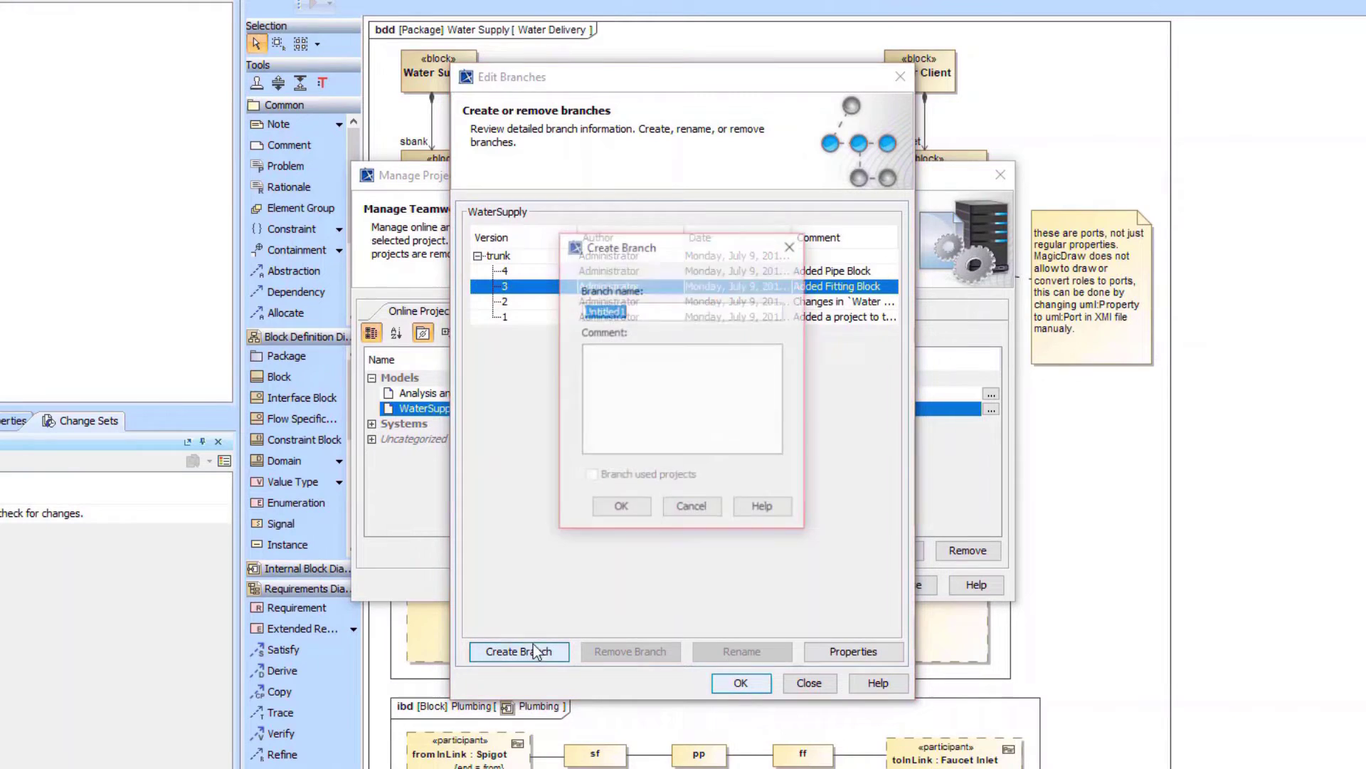
type("Baseline")
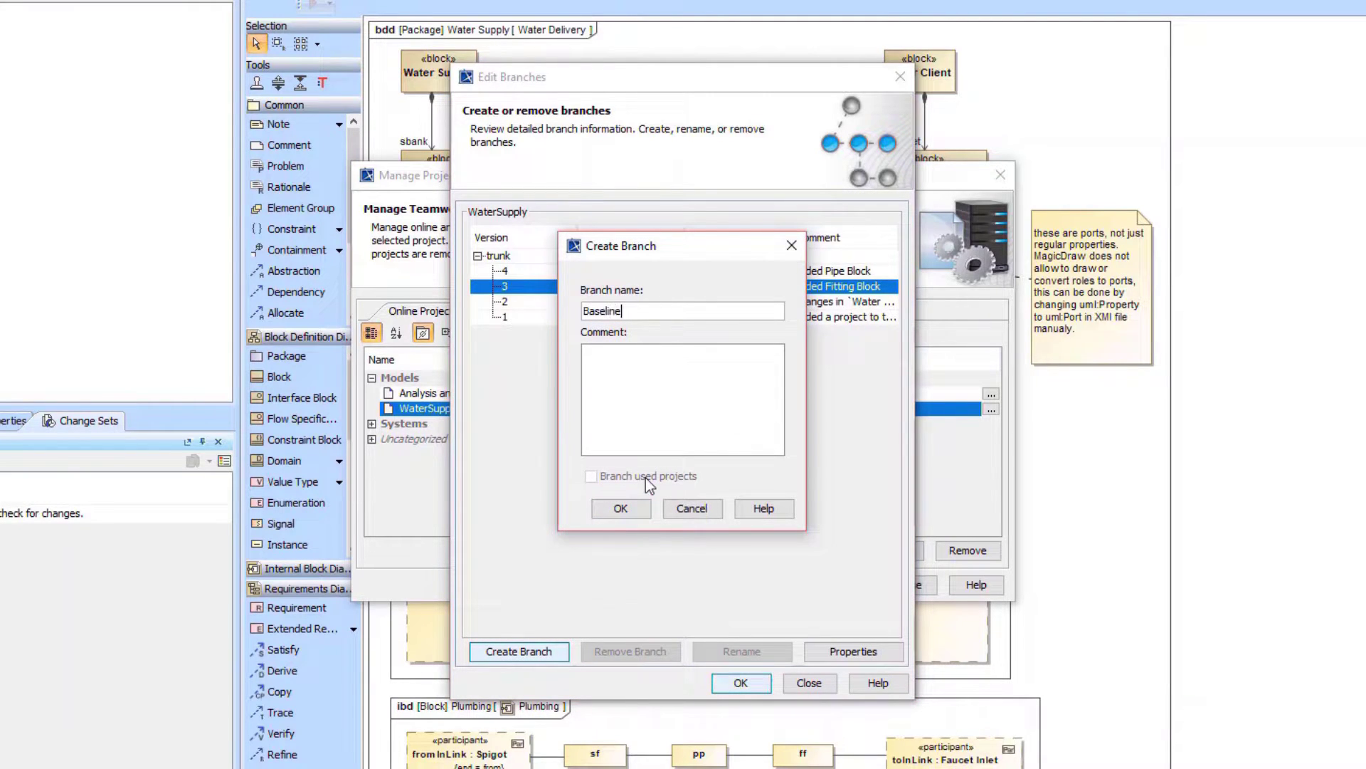
left_click(621, 509)
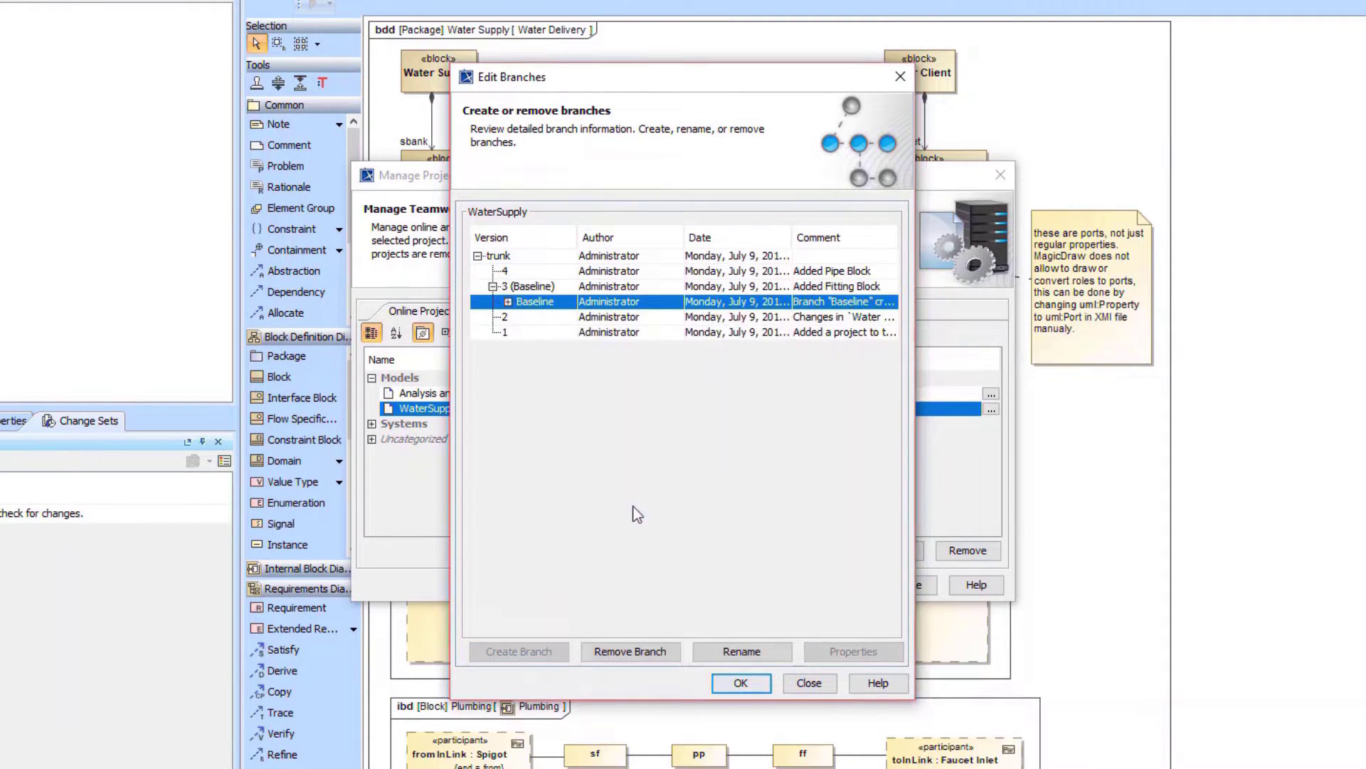
left_click(508, 302)
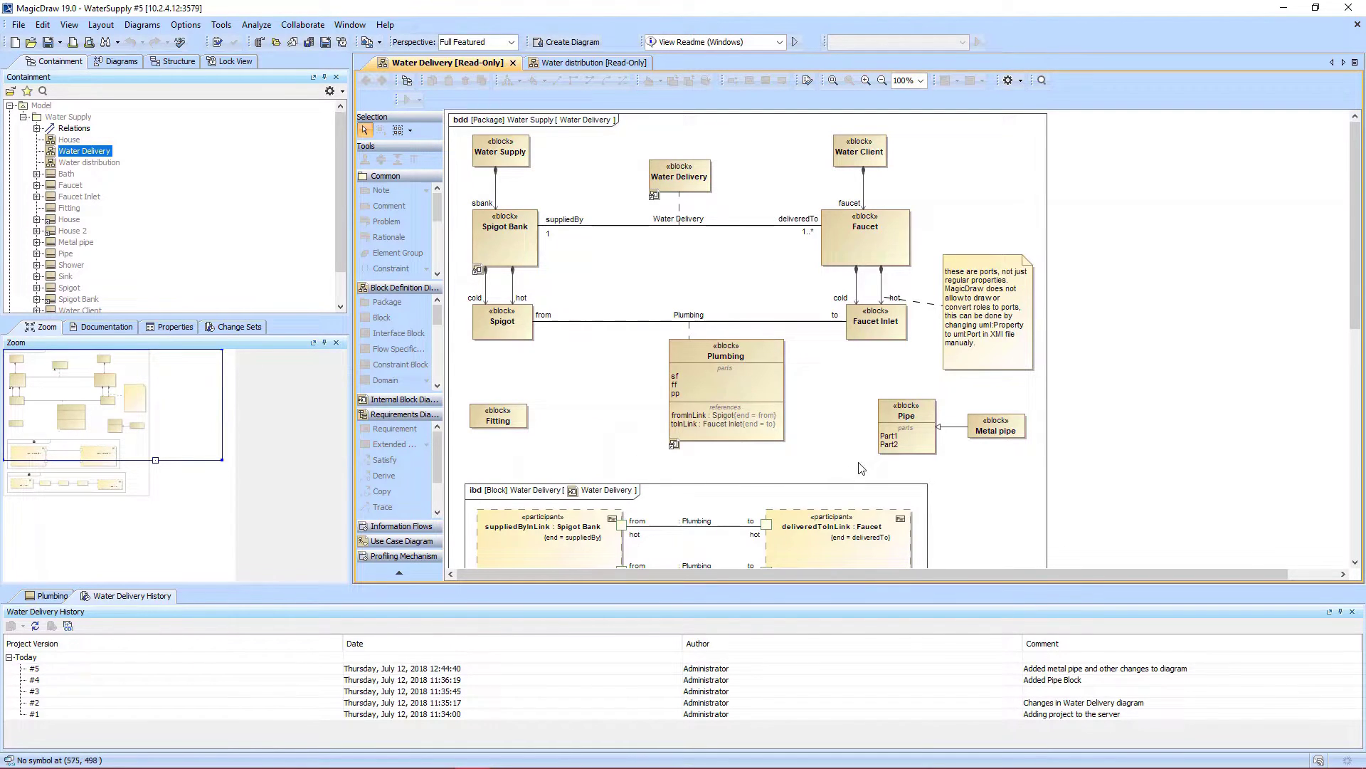
Step: Quickly compare versions #5 and #4 of the Pipe block from its history and close the results
right_click(921, 416)
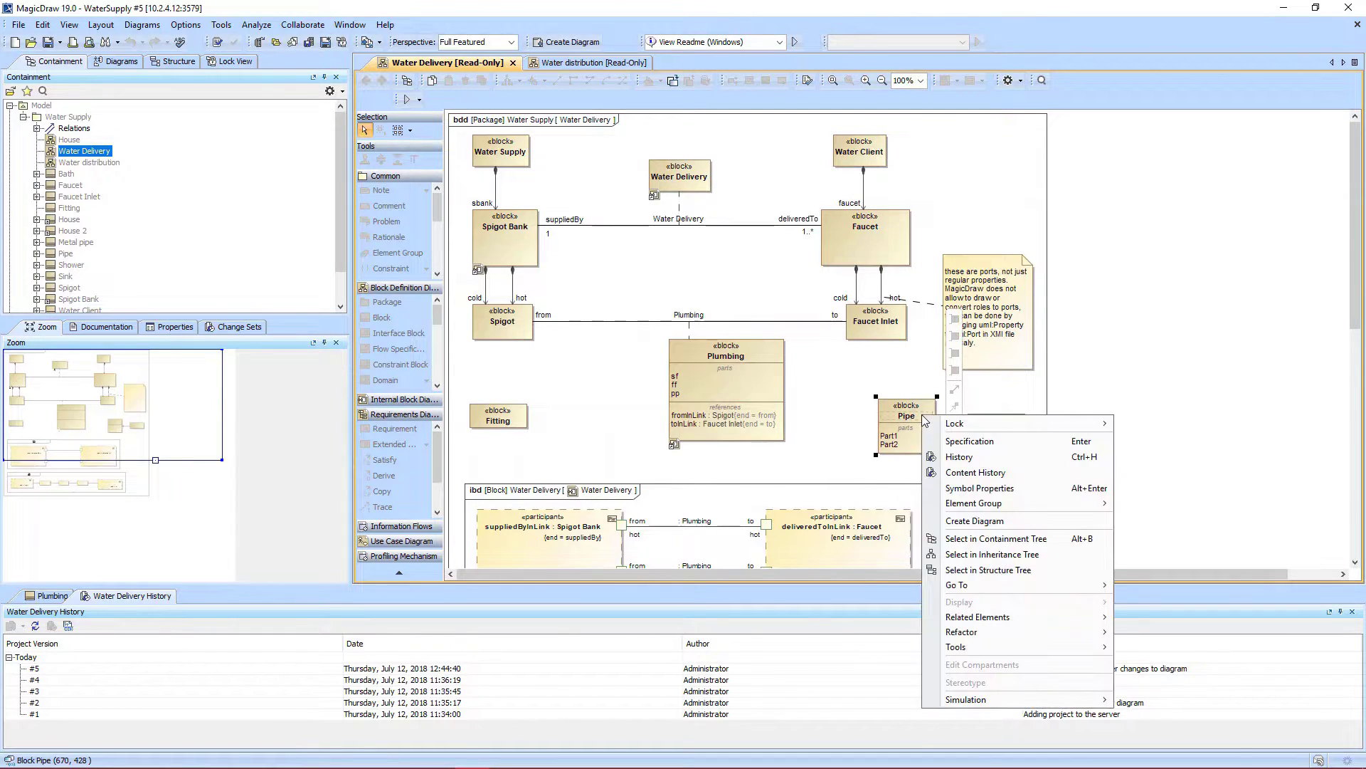
left_click(959, 457)
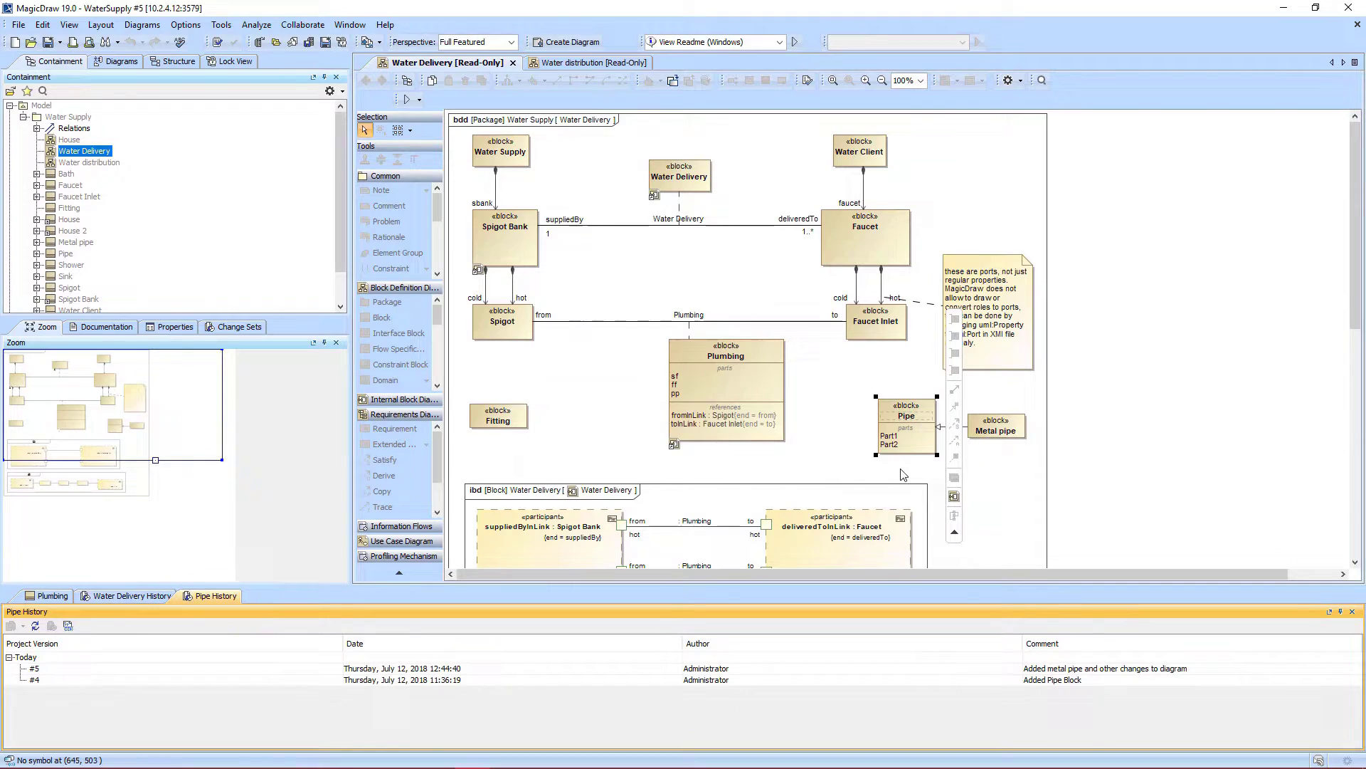
left_click(75, 668)
left_click(66, 680, "shift")
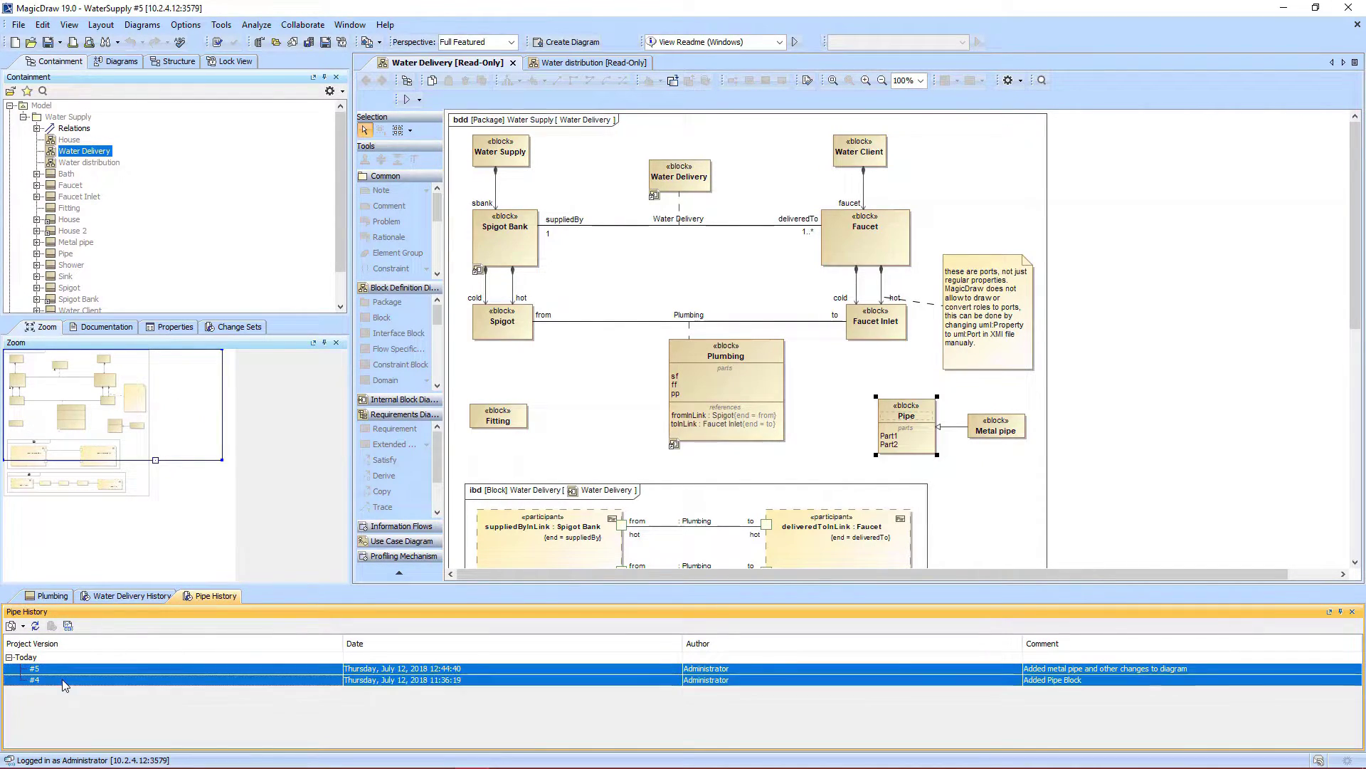
left_click(22, 629)
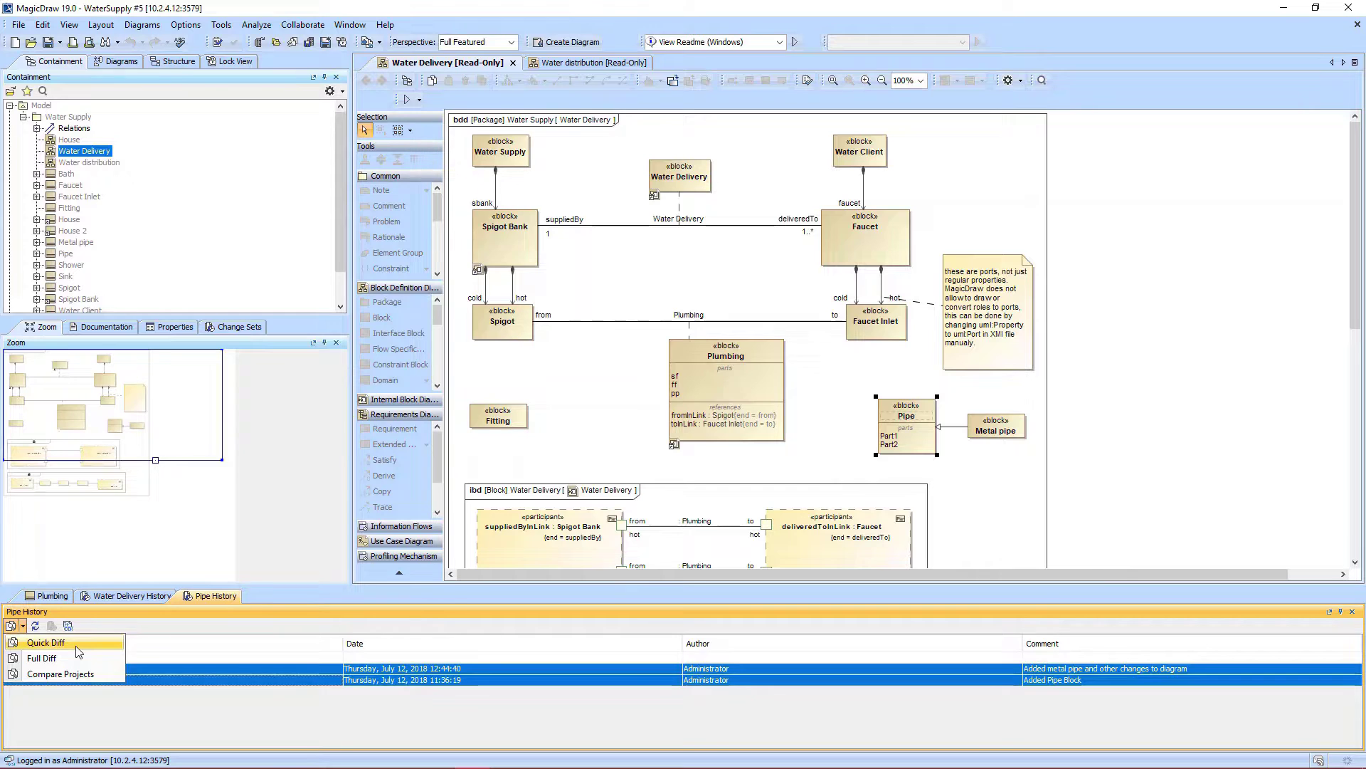
left_click(49, 643)
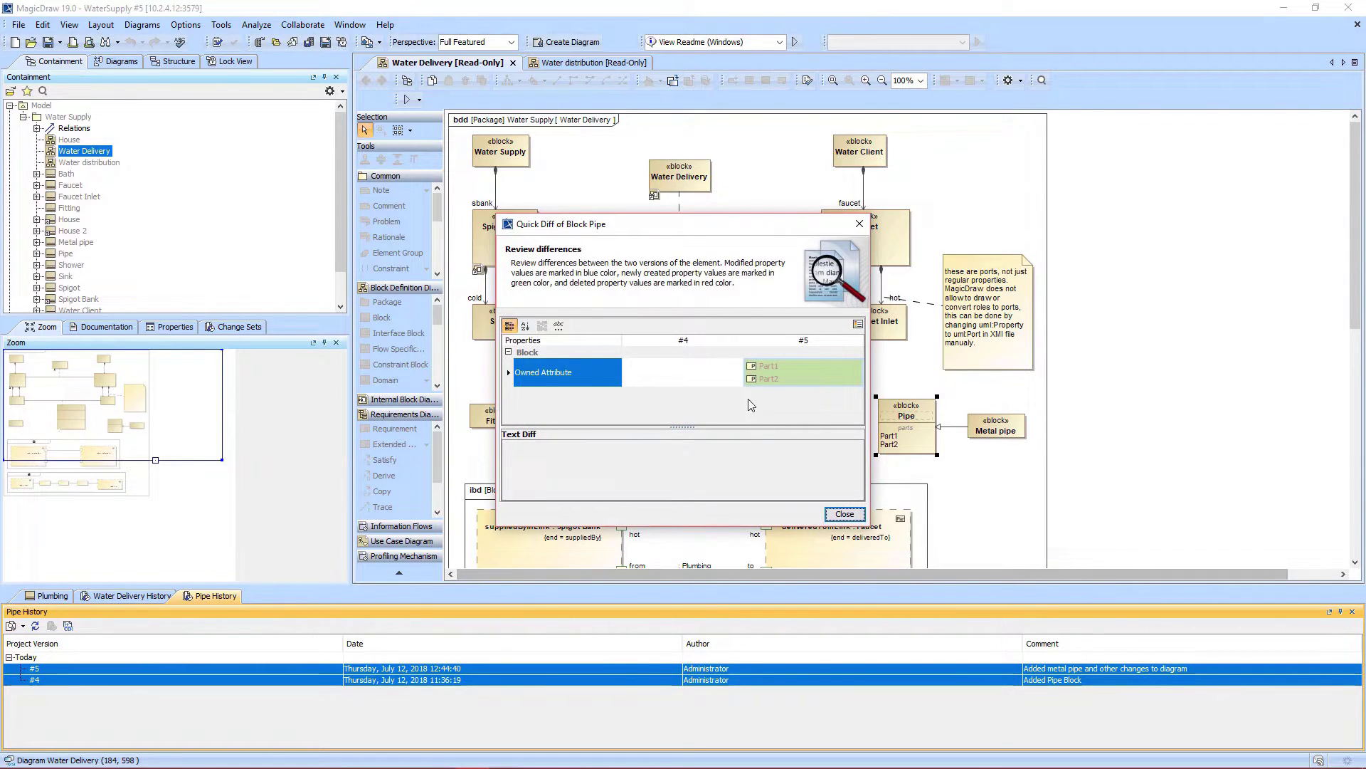
left_click(830, 518)
Step: Fully compare Water Delivery versions #5 and #3, reviewing Pipe and Metal pipe in the target view
left_click(131, 595)
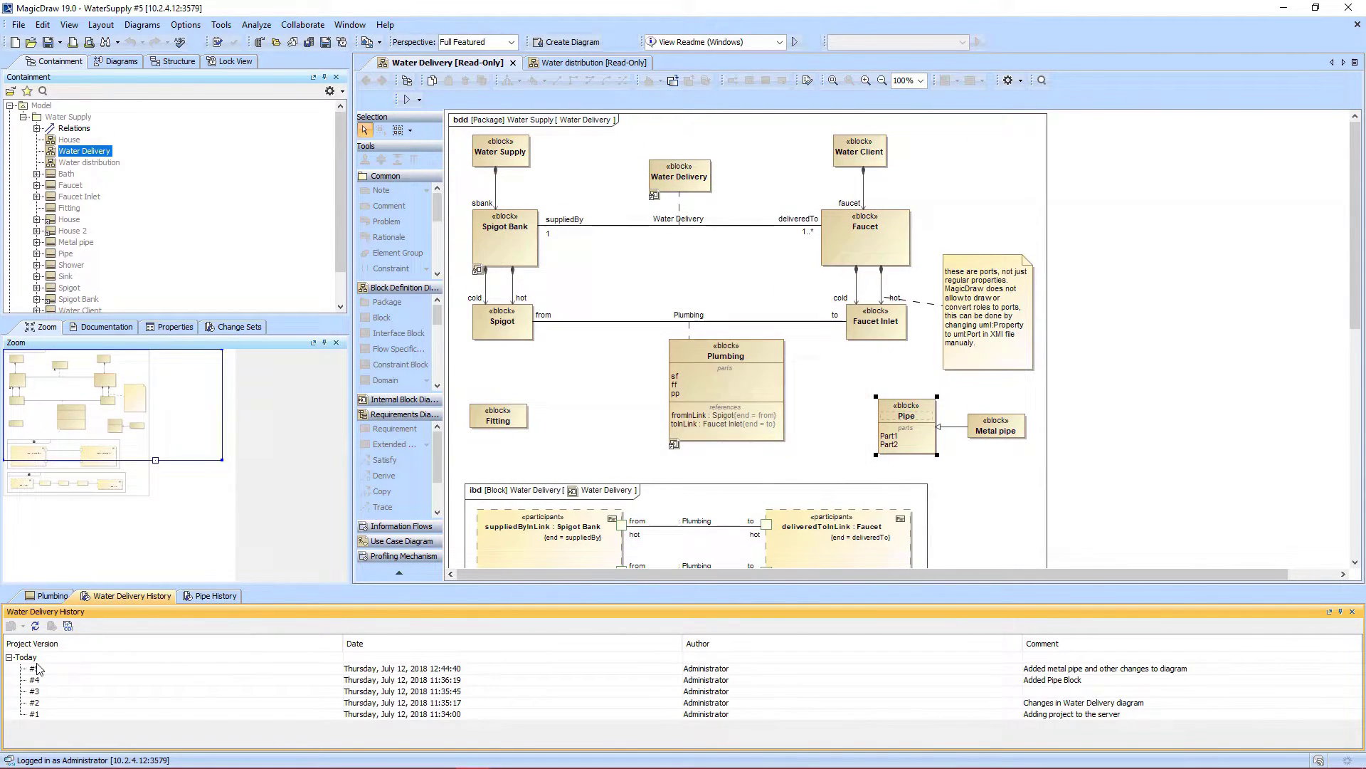
left_click(35, 669)
left_click(34, 691, "ctrl")
left_click(23, 627)
left_click(42, 659)
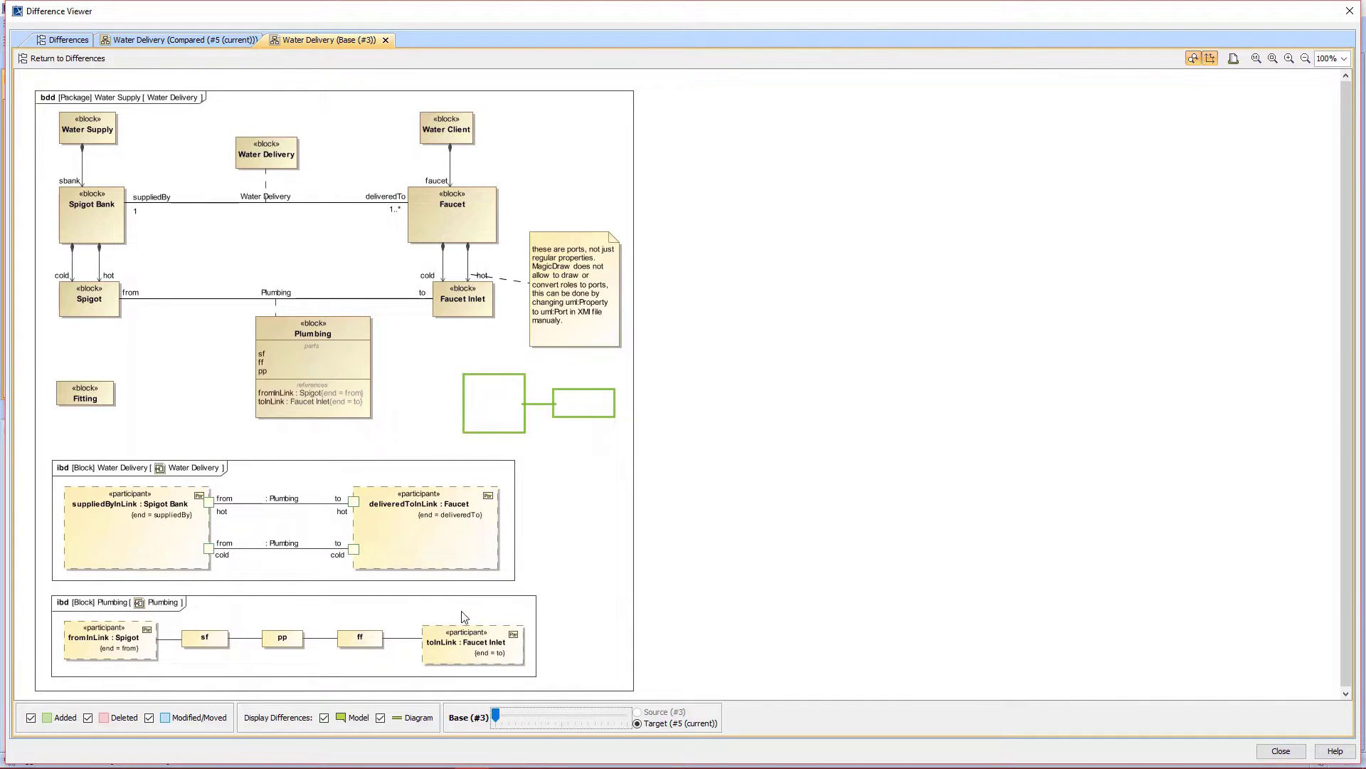
left_click_drag(497, 716, 616, 707)
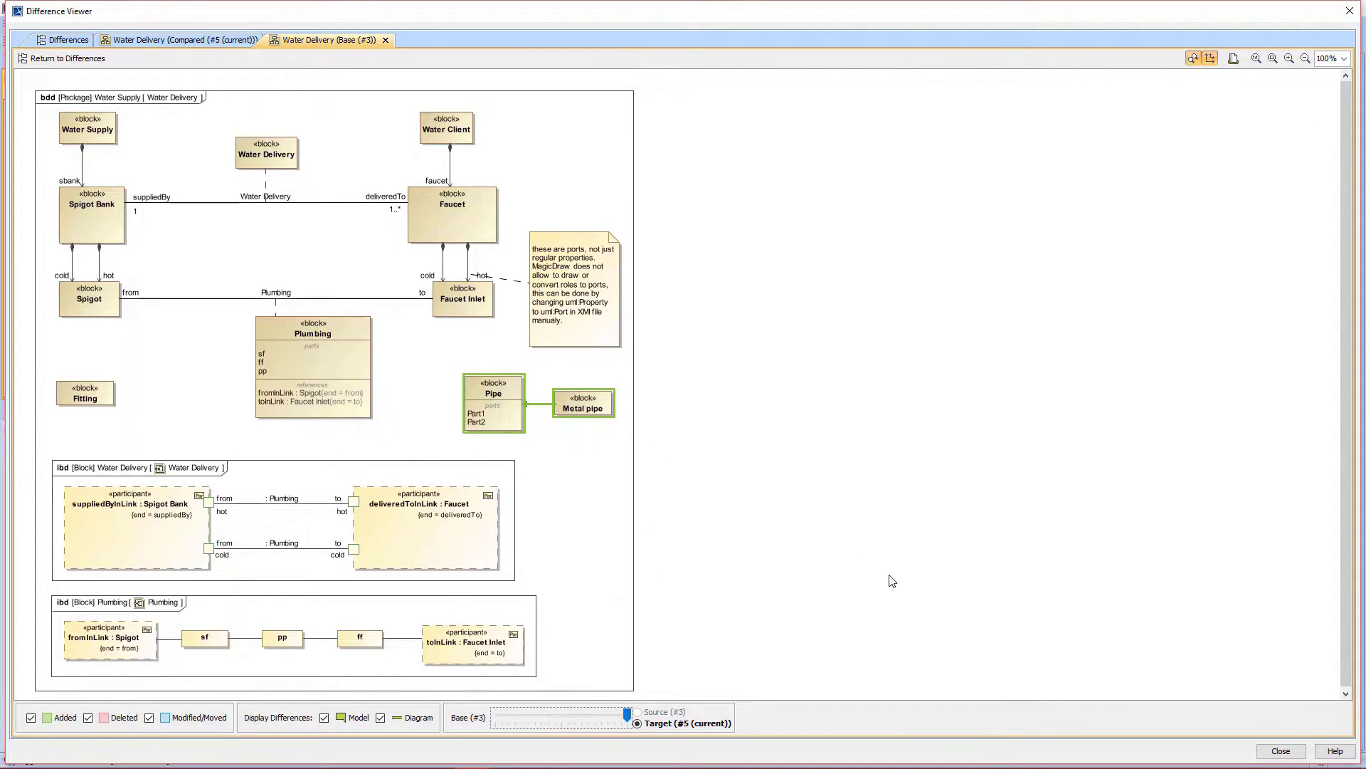
left_click(1280, 751)
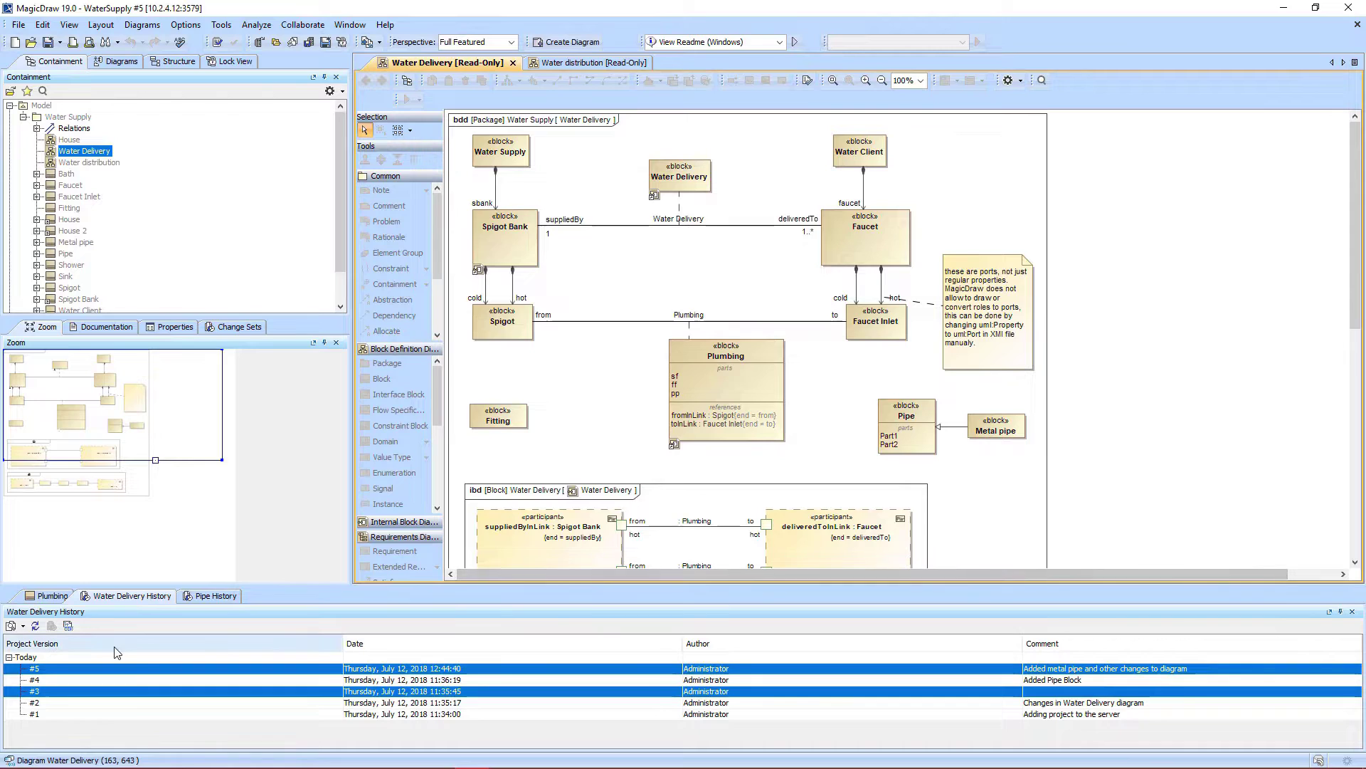
Step: Compare the two project versions and expand the Metal pipe changes
left_click(15, 626)
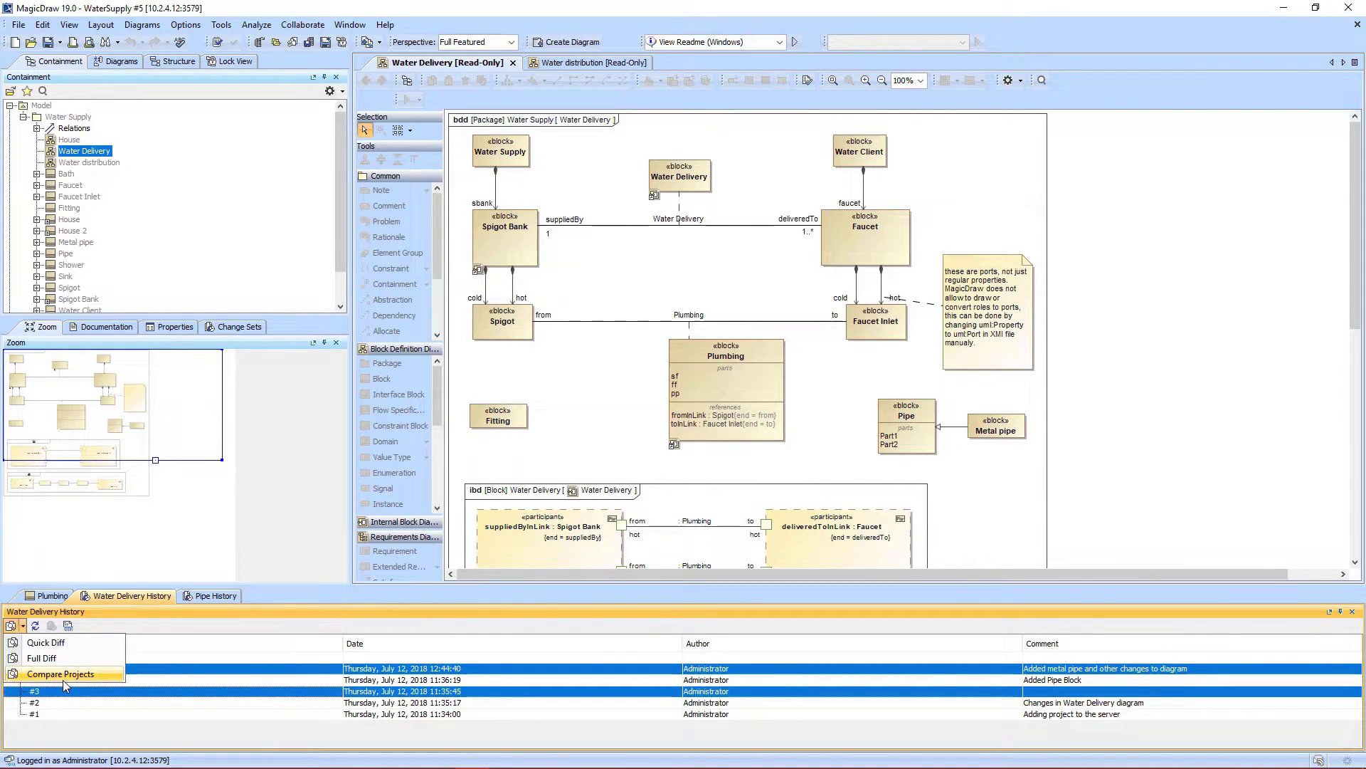
left_click(63, 677)
left_click(47, 102)
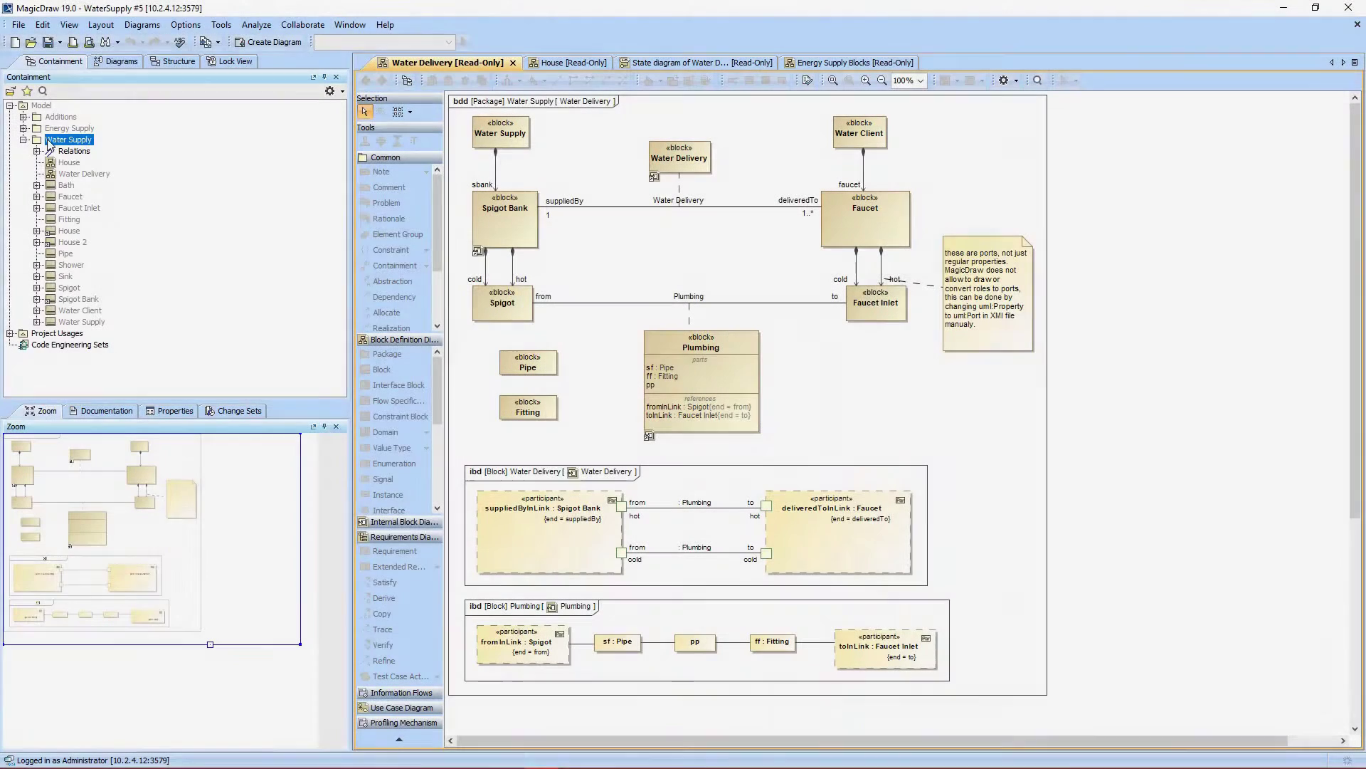
Step: Show the Water Supply package content history and collect the changes made in version #5
right_click(48, 138)
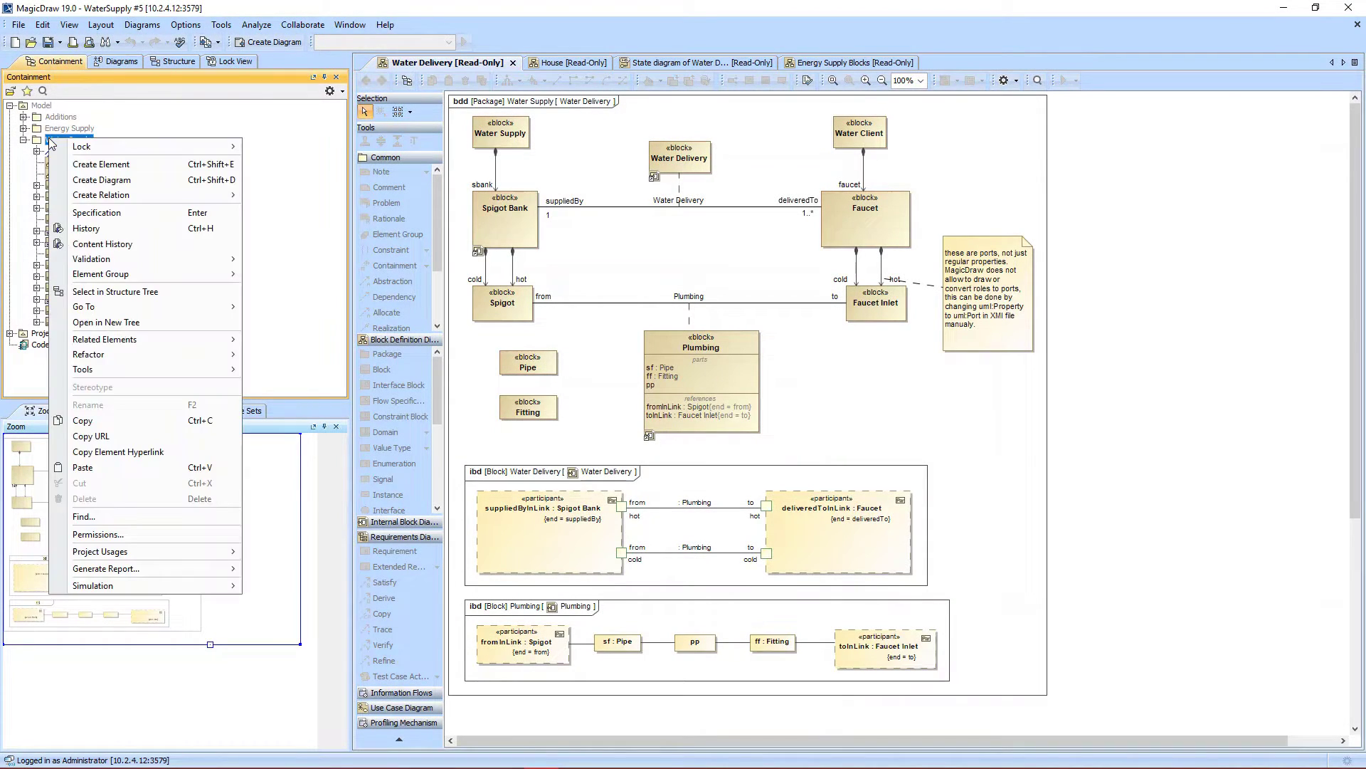
left_click(102, 244)
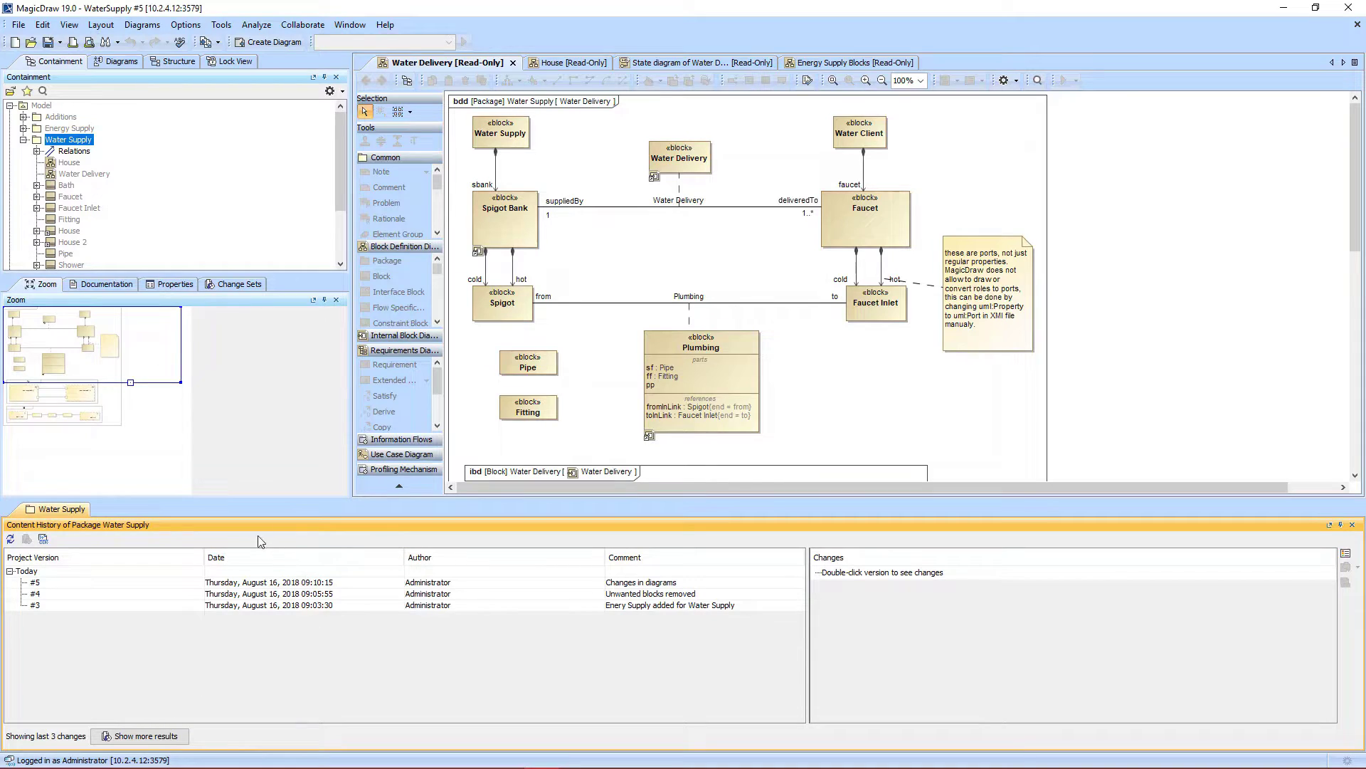
double_click(89, 582)
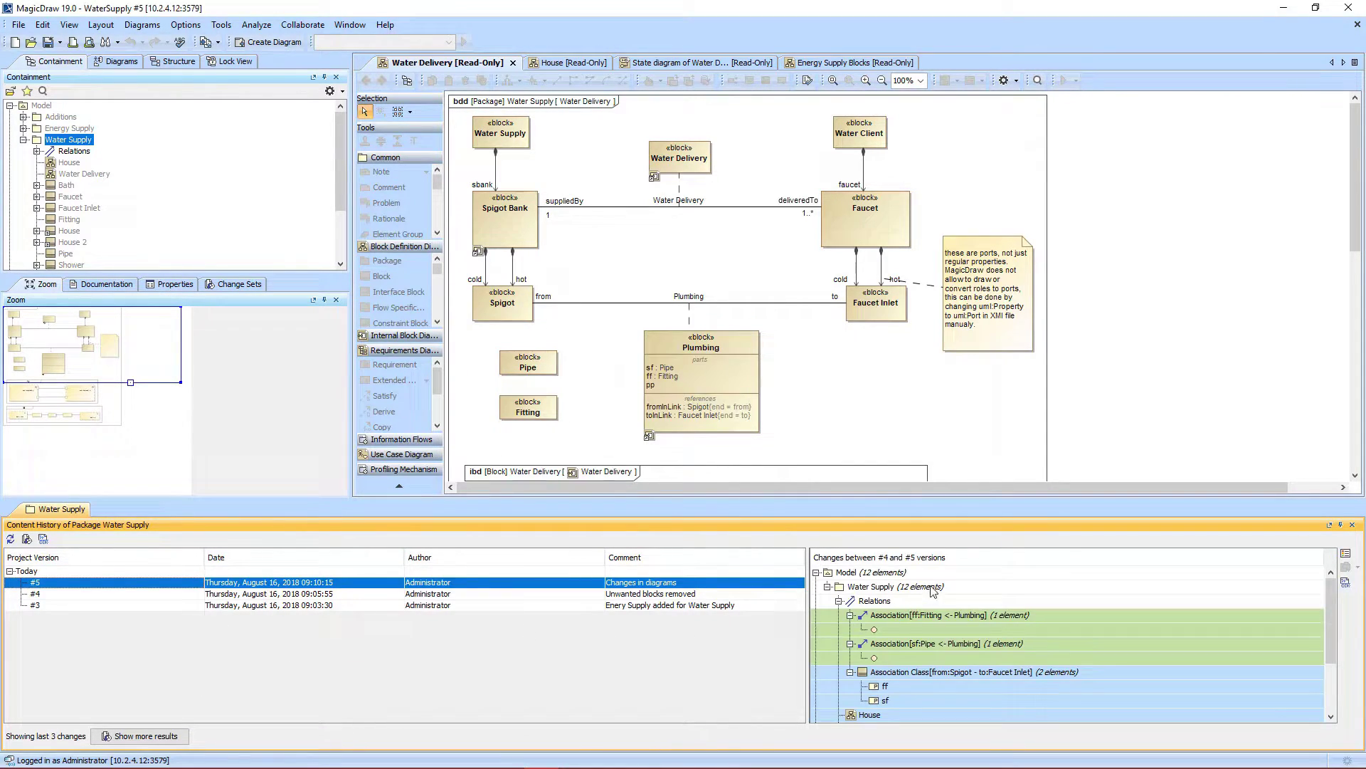
scroll(948, 597, "down", 3)
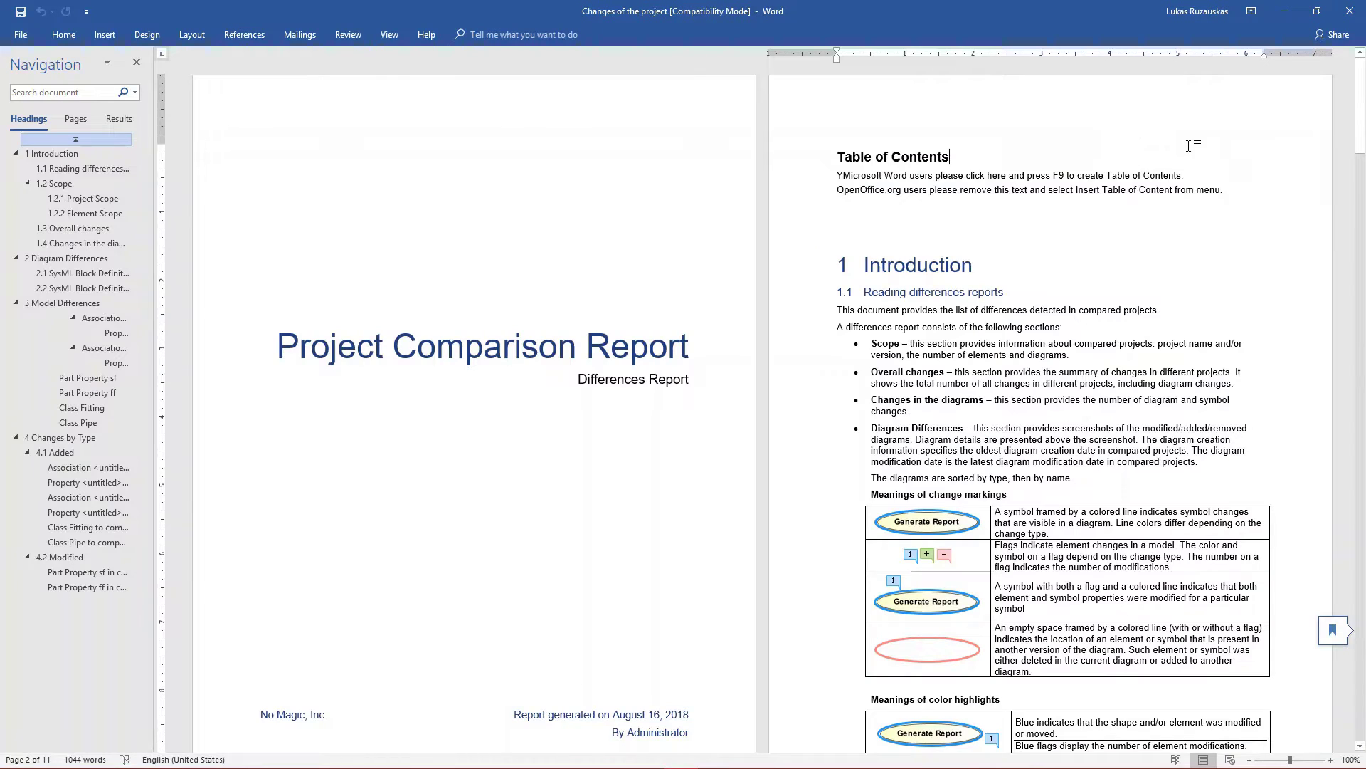
scroll(1189, 145, "down", 4)
scroll(1184, 170, "down", 4)
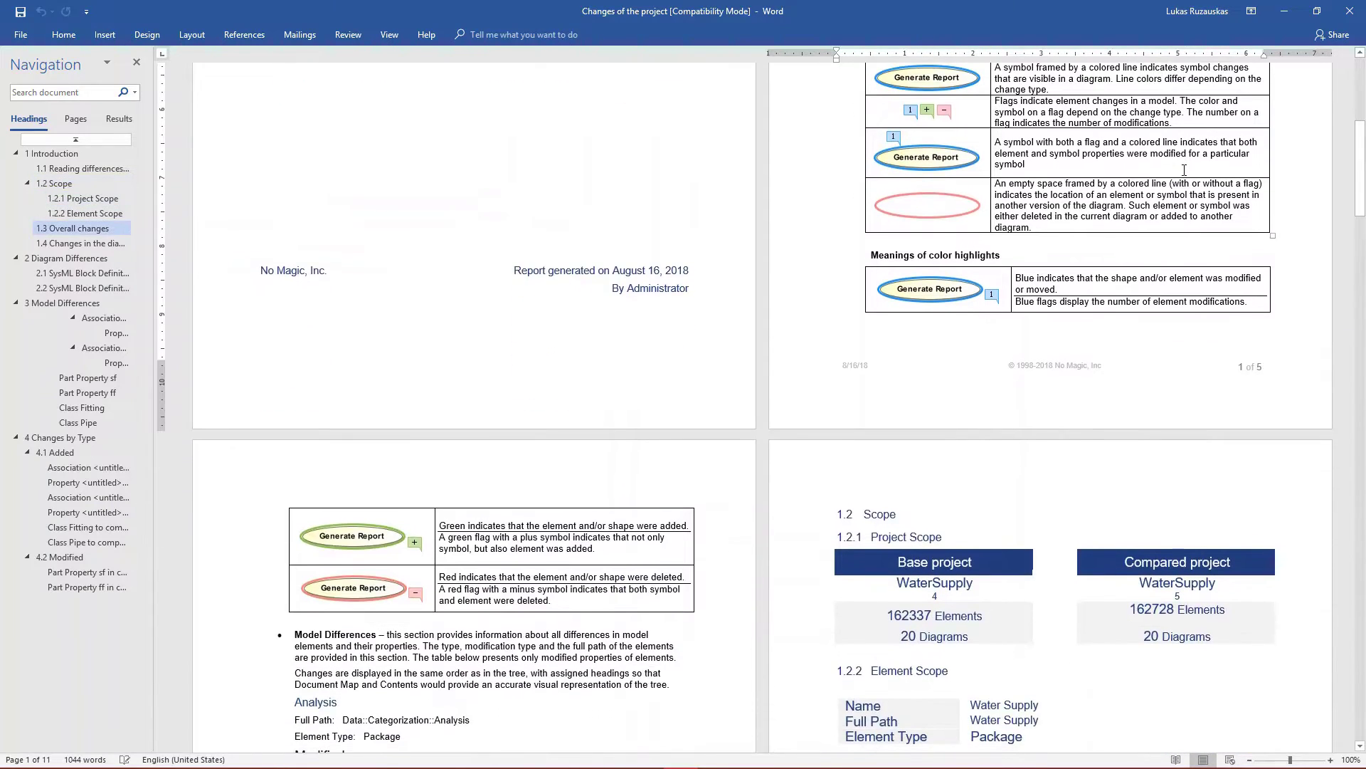
scroll(1183, 170, "down", 5)
scroll(1185, 171, "down", 4)
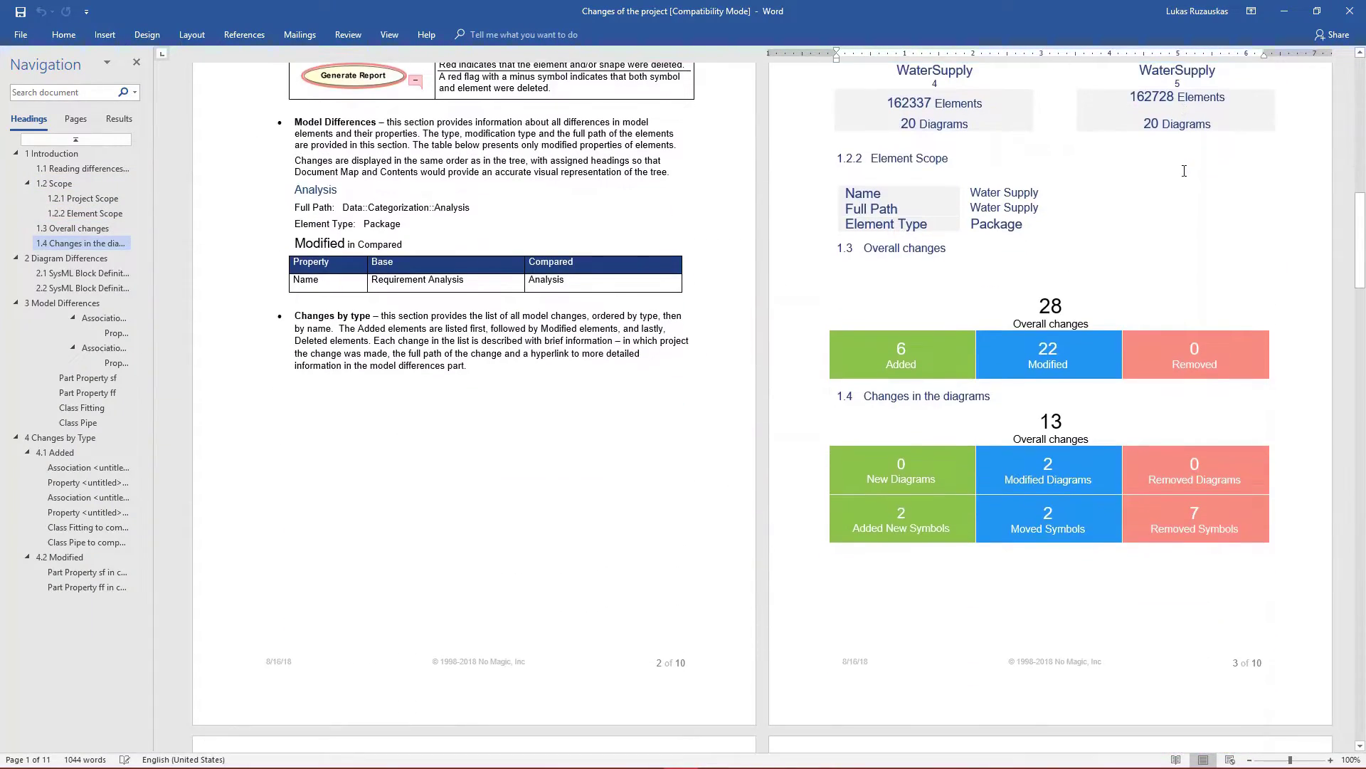
scroll(1183, 169, "down", 4)
scroll(1184, 170, "down", 1)
scroll(1184, 171, "down", 4)
scroll(1184, 173, "down", 4)
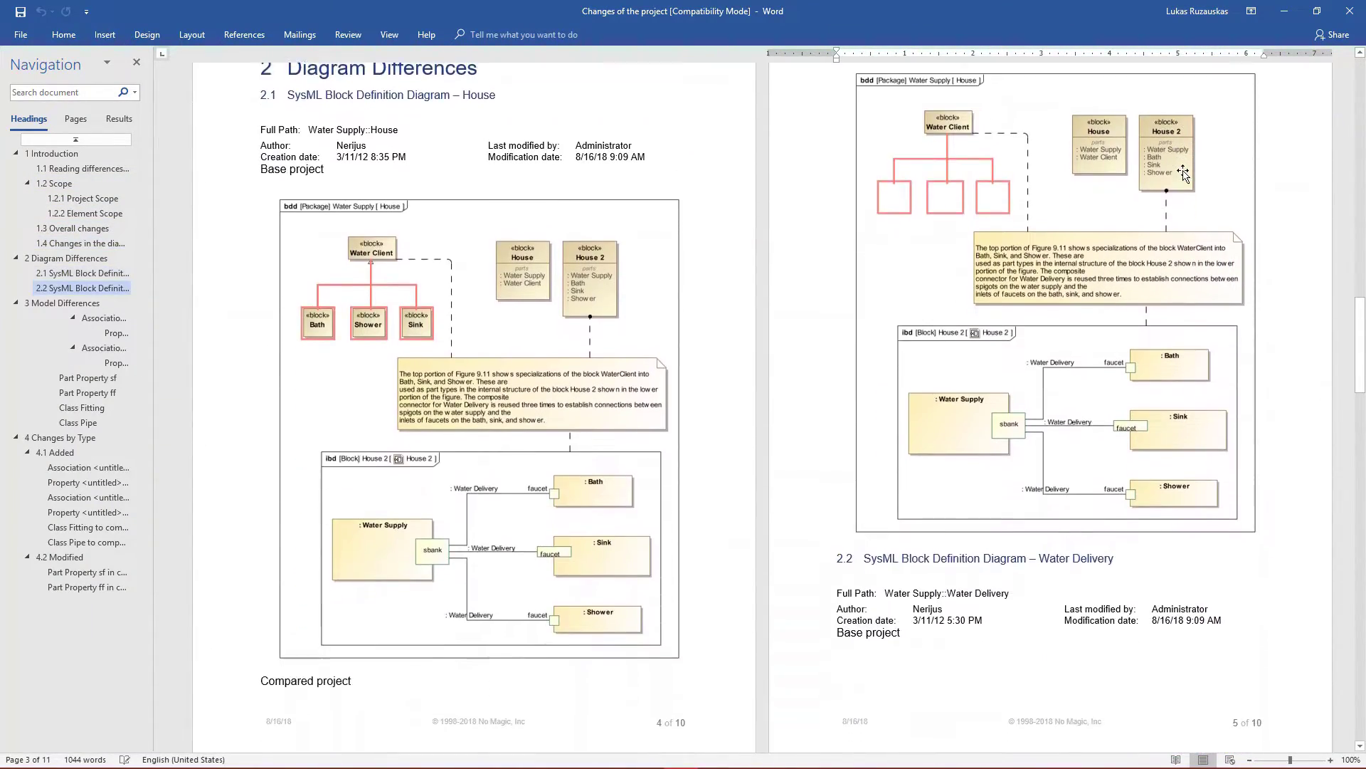
scroll(1184, 173, "down", 3)
scroll(1183, 172, "down", 3)
scroll(1185, 173, "down", 4)
scroll(1184, 173, "down", 4)
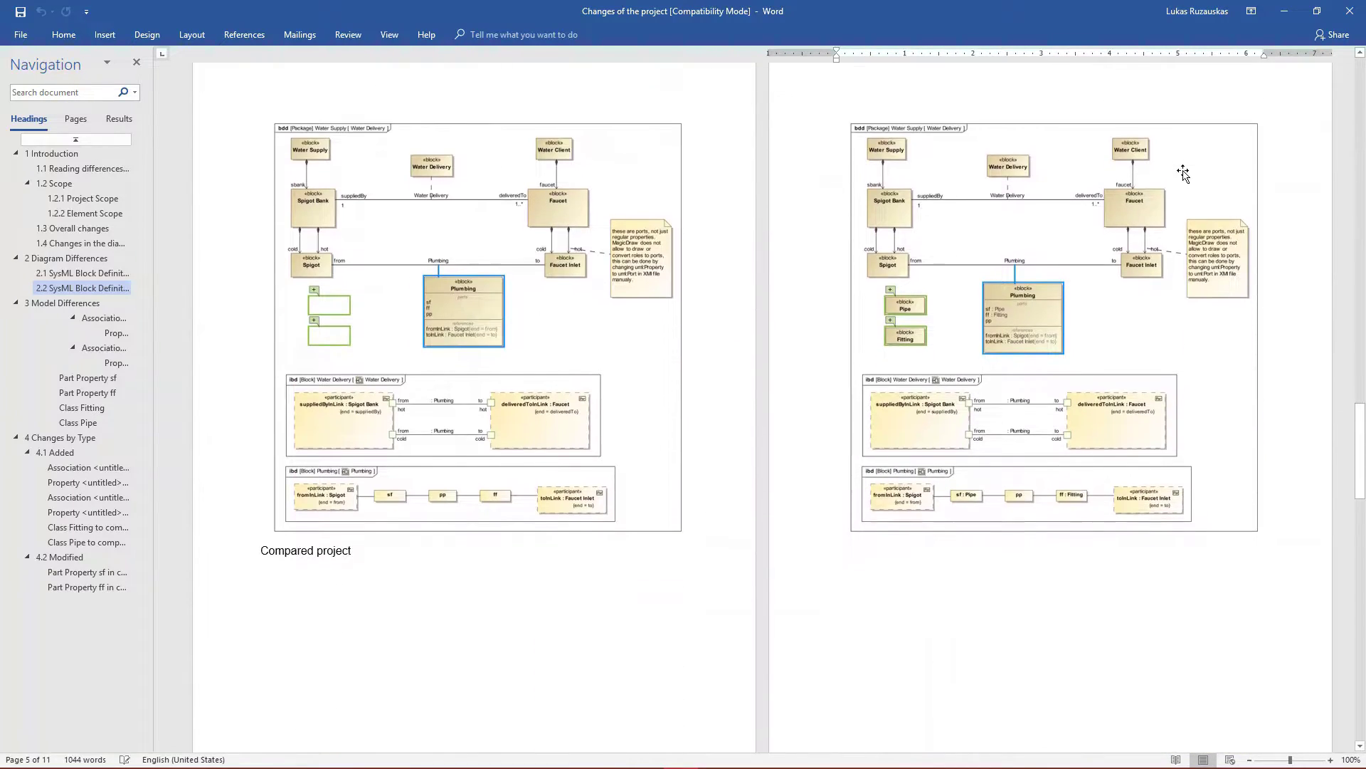
scroll(1185, 173, "down", 4)
scroll(1184, 173, "down", 5)
scroll(1184, 171, "down", 3)
scroll(1183, 167, "down", 2)
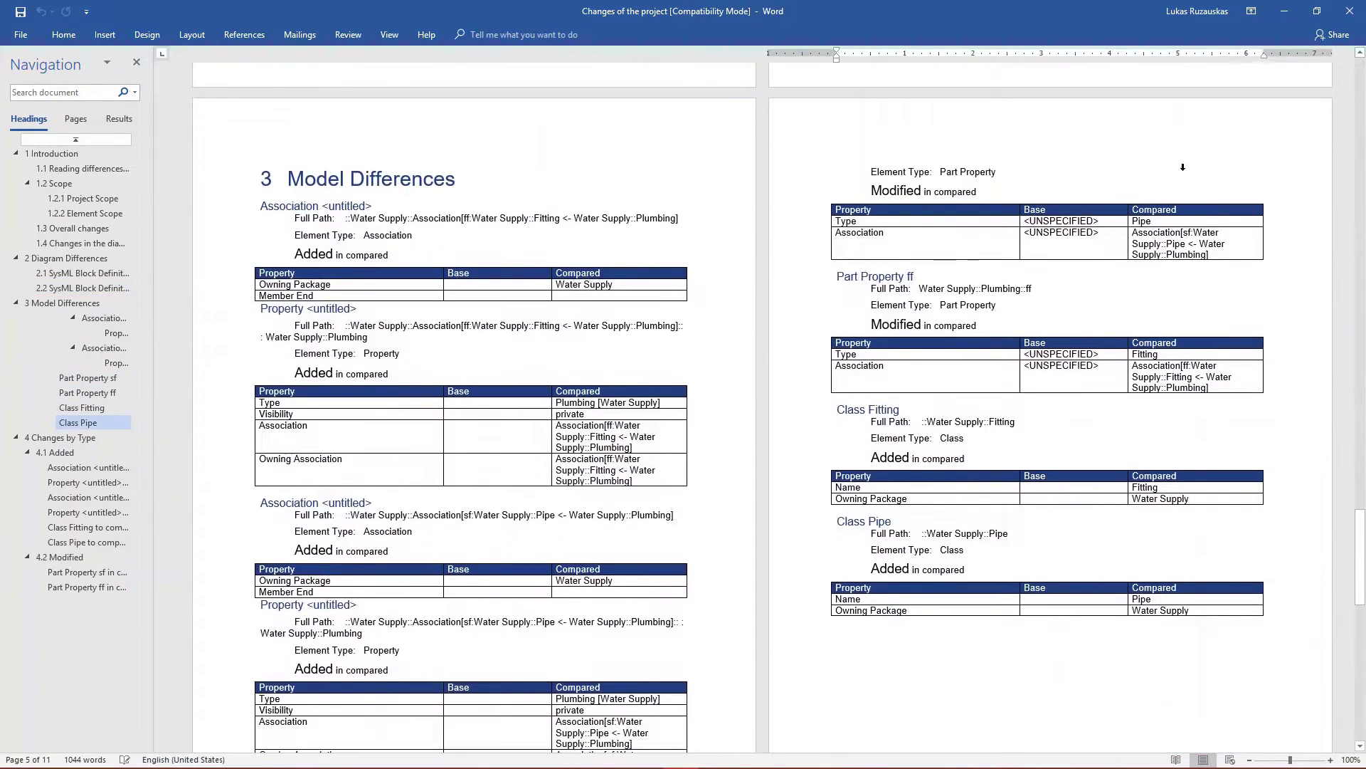
scroll(1183, 167, "down", 4)
scroll(1183, 167, "down", 4)
scroll(1184, 169, "down", 4)
scroll(1184, 171, "down", 3)
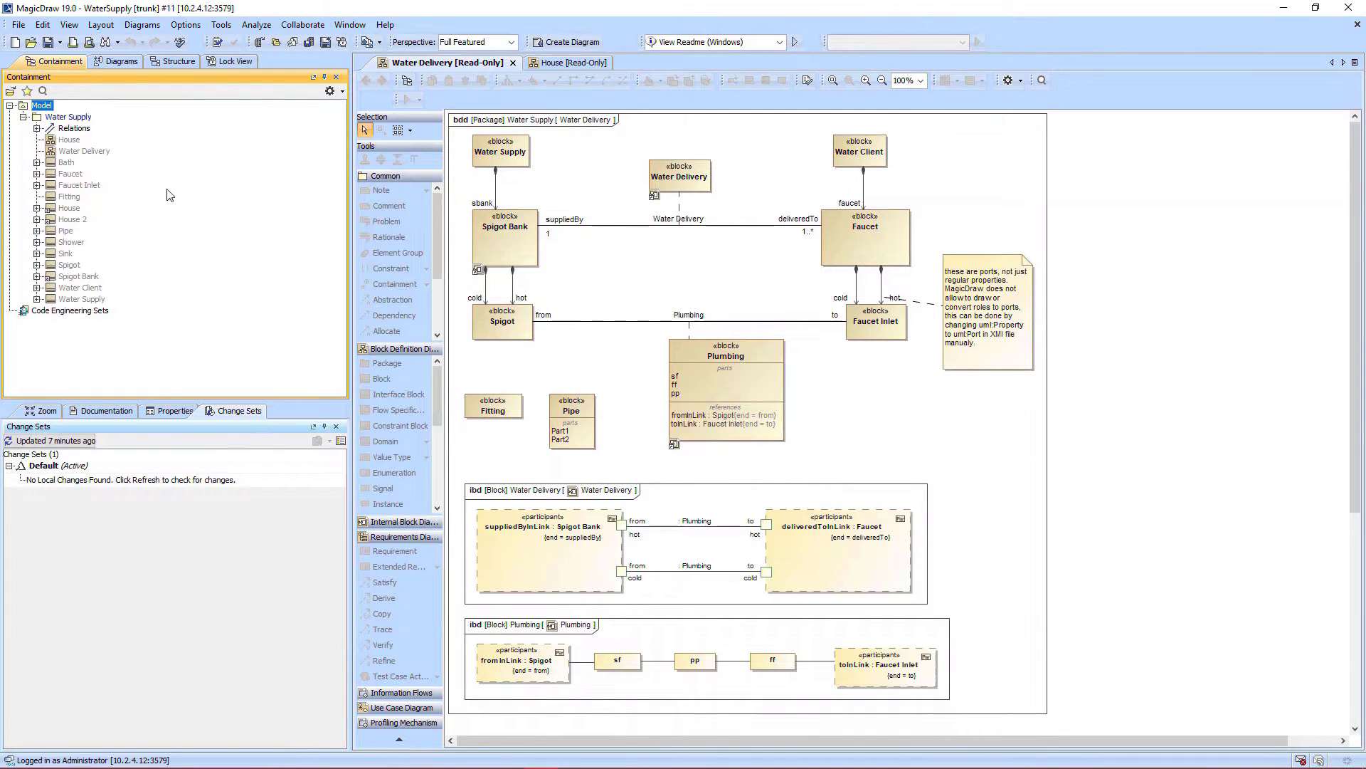
Step: Add Administrator to the Water Supply package permissions (Read-Only) and apply
right_click(85, 118)
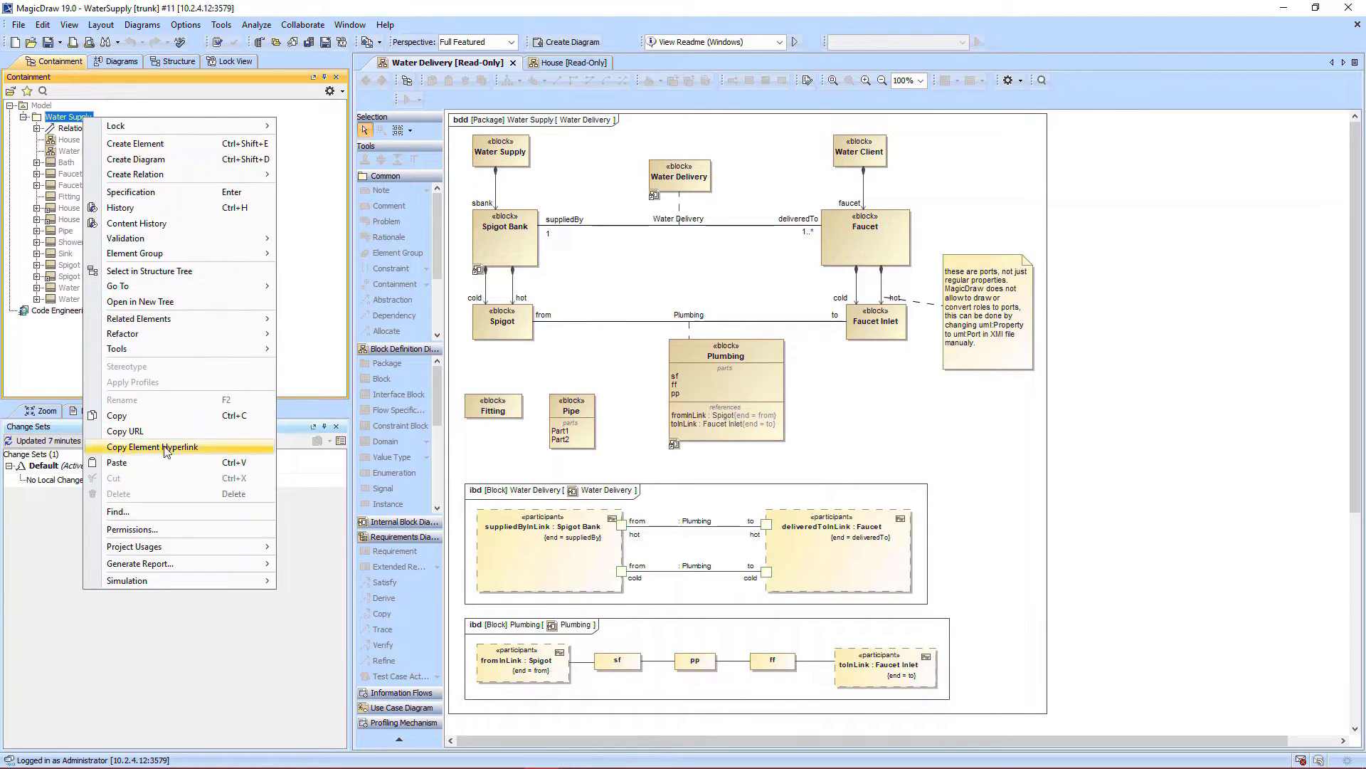
left_click(139, 529)
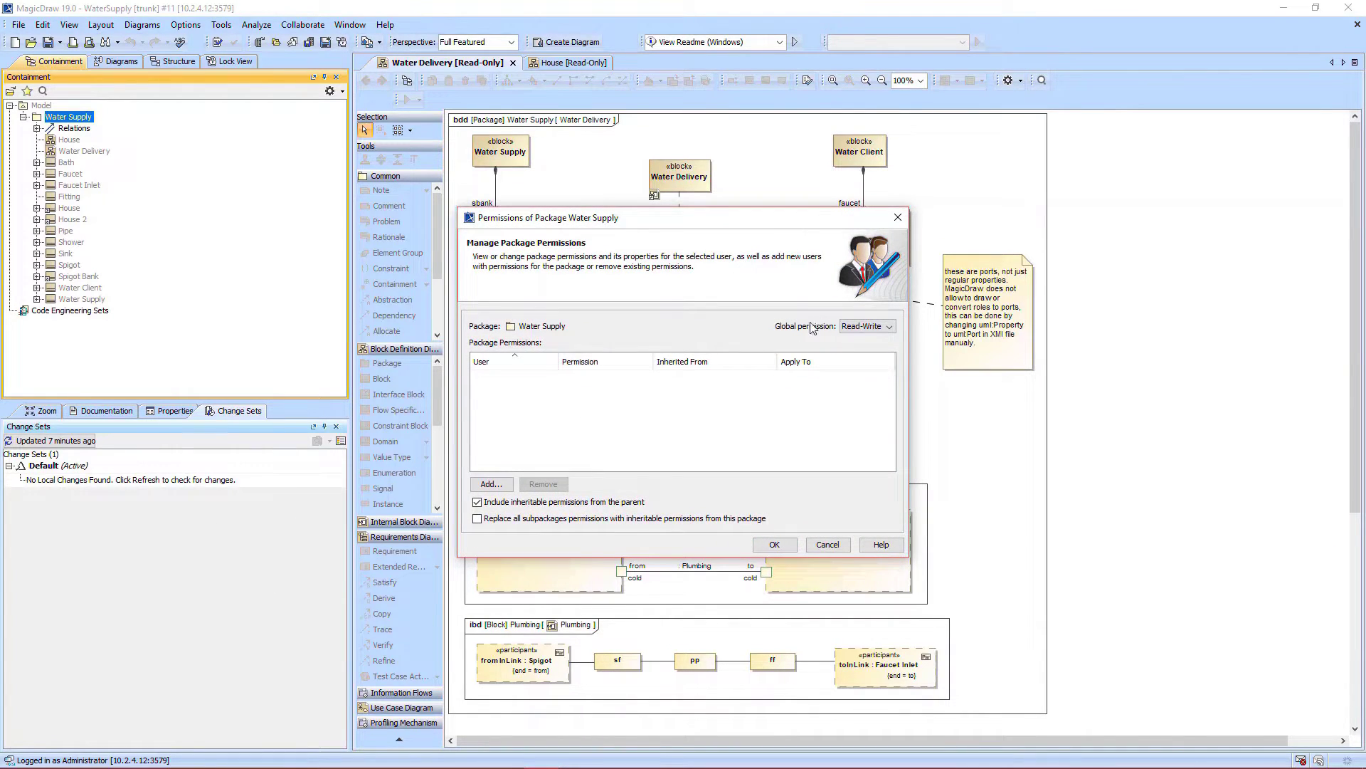
left_click(501, 486)
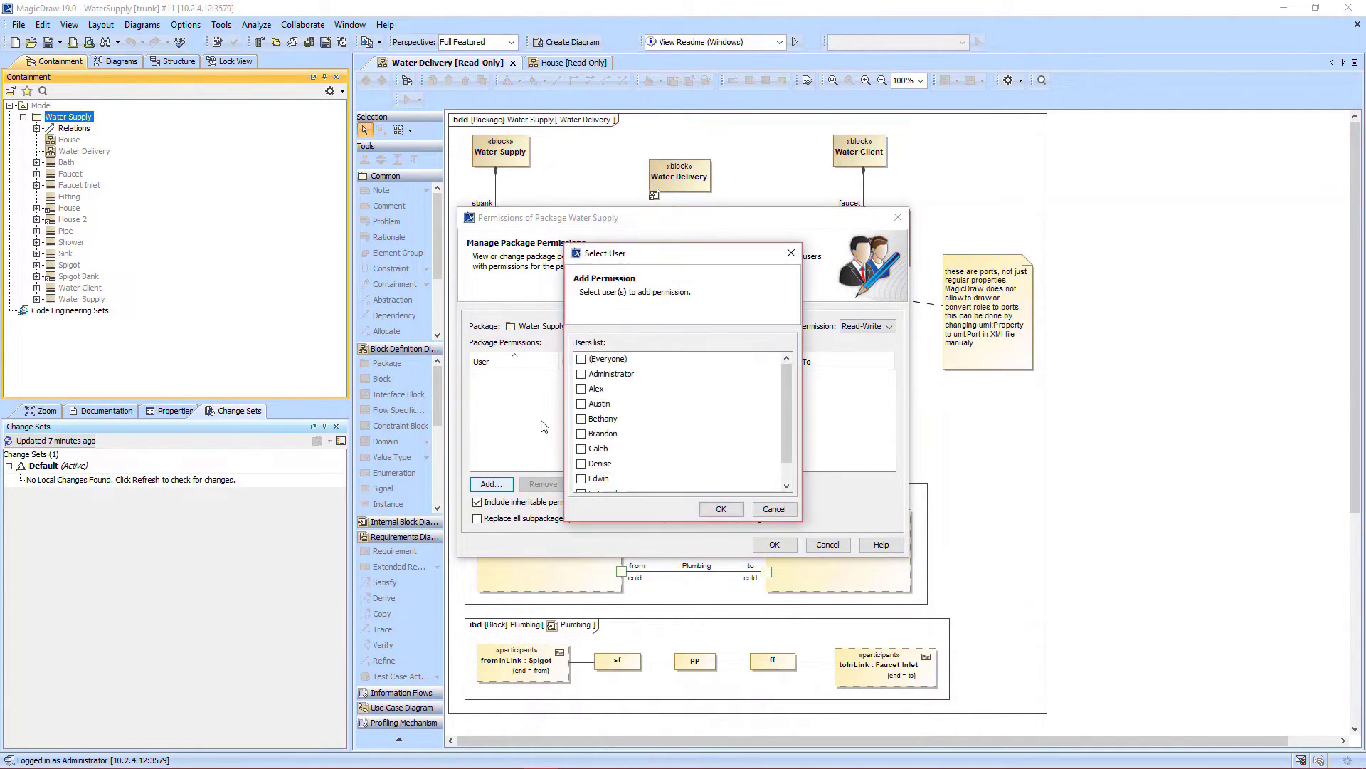
left_click(586, 376)
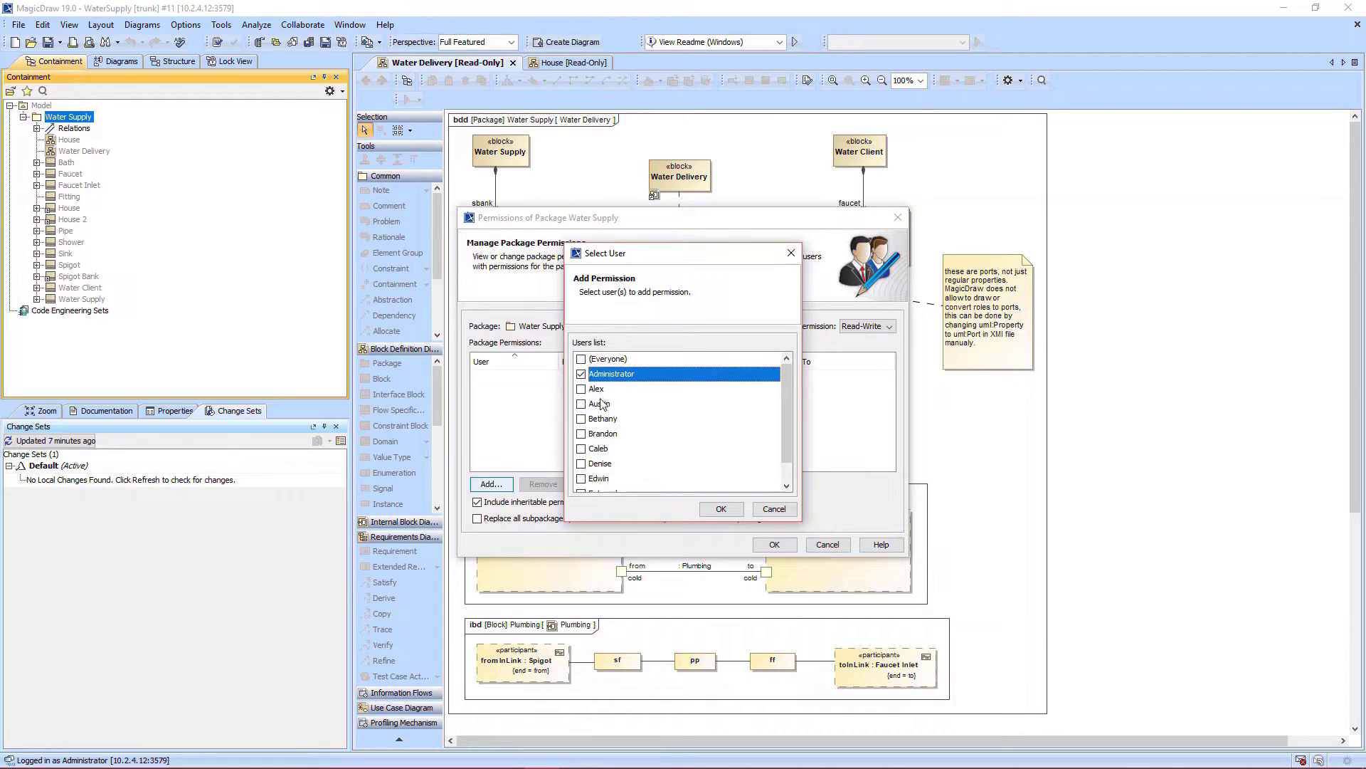
left_click(721, 510)
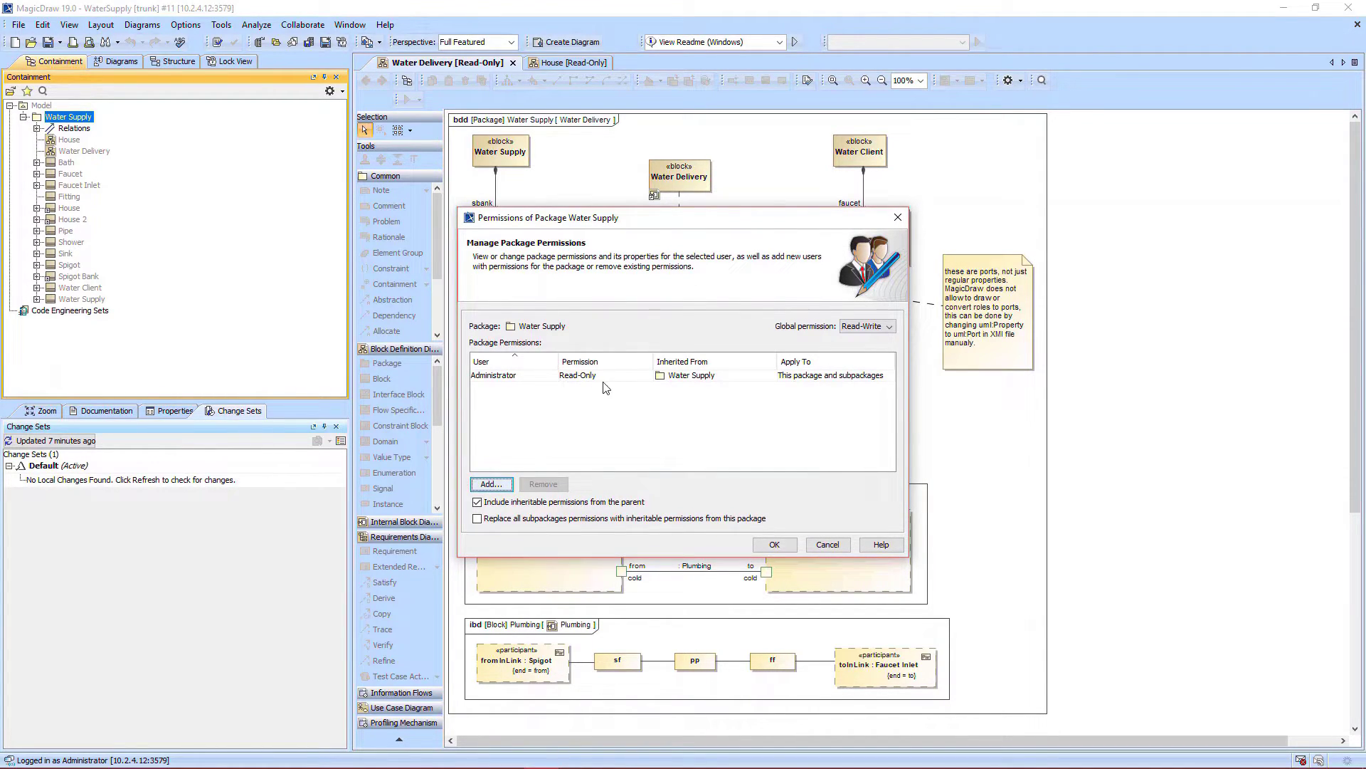
left_click(773, 545)
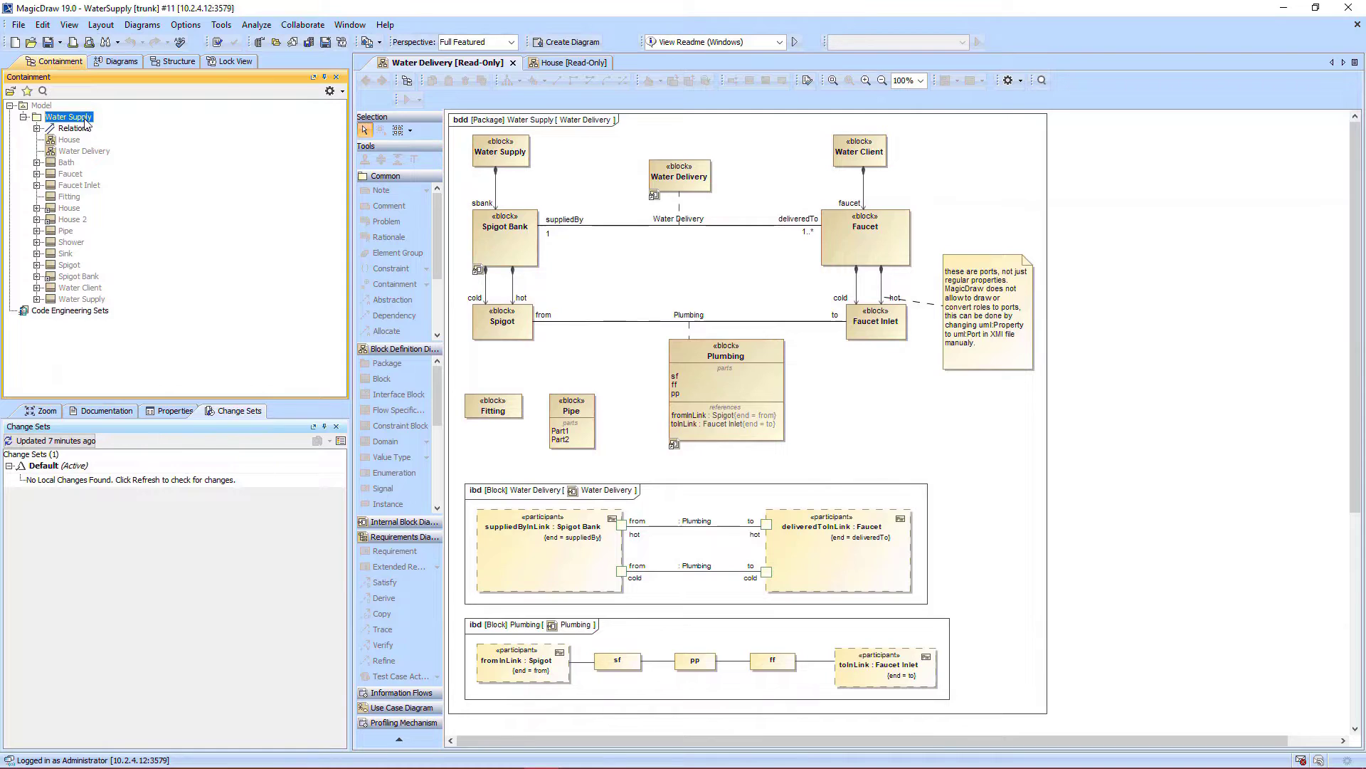
Step: Change Administrator's permission on the Water Supply package to Read-Write and apply
right_click(85, 117)
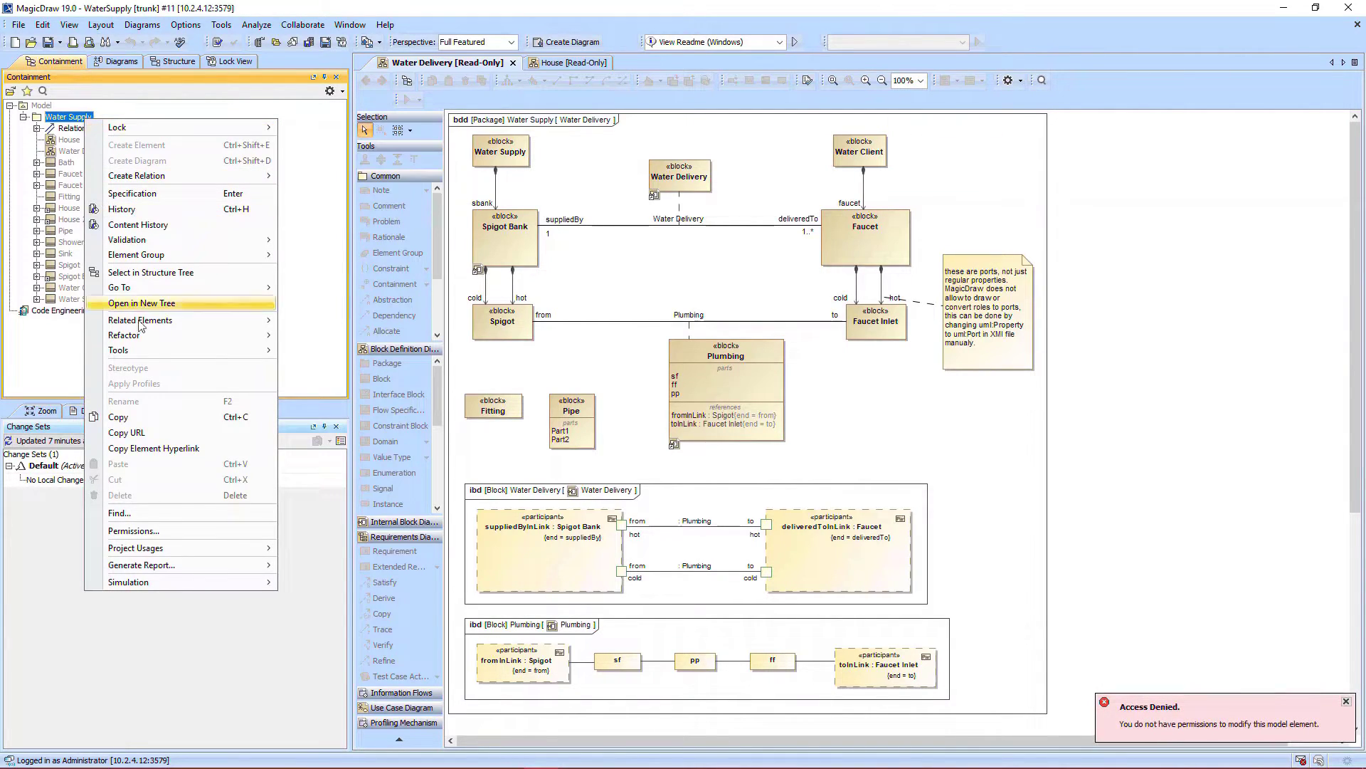
left_click(161, 530)
left_click(582, 377)
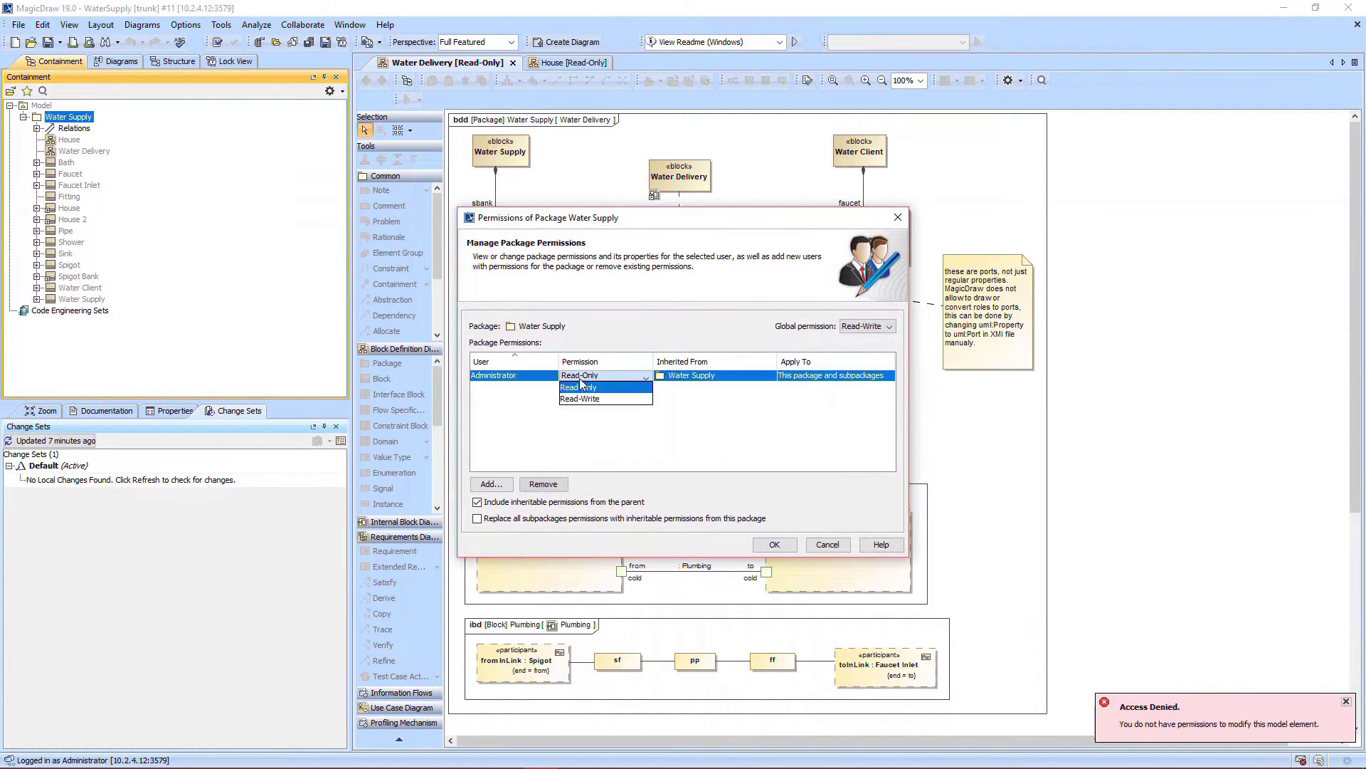
left_click(585, 398)
left_click(773, 544)
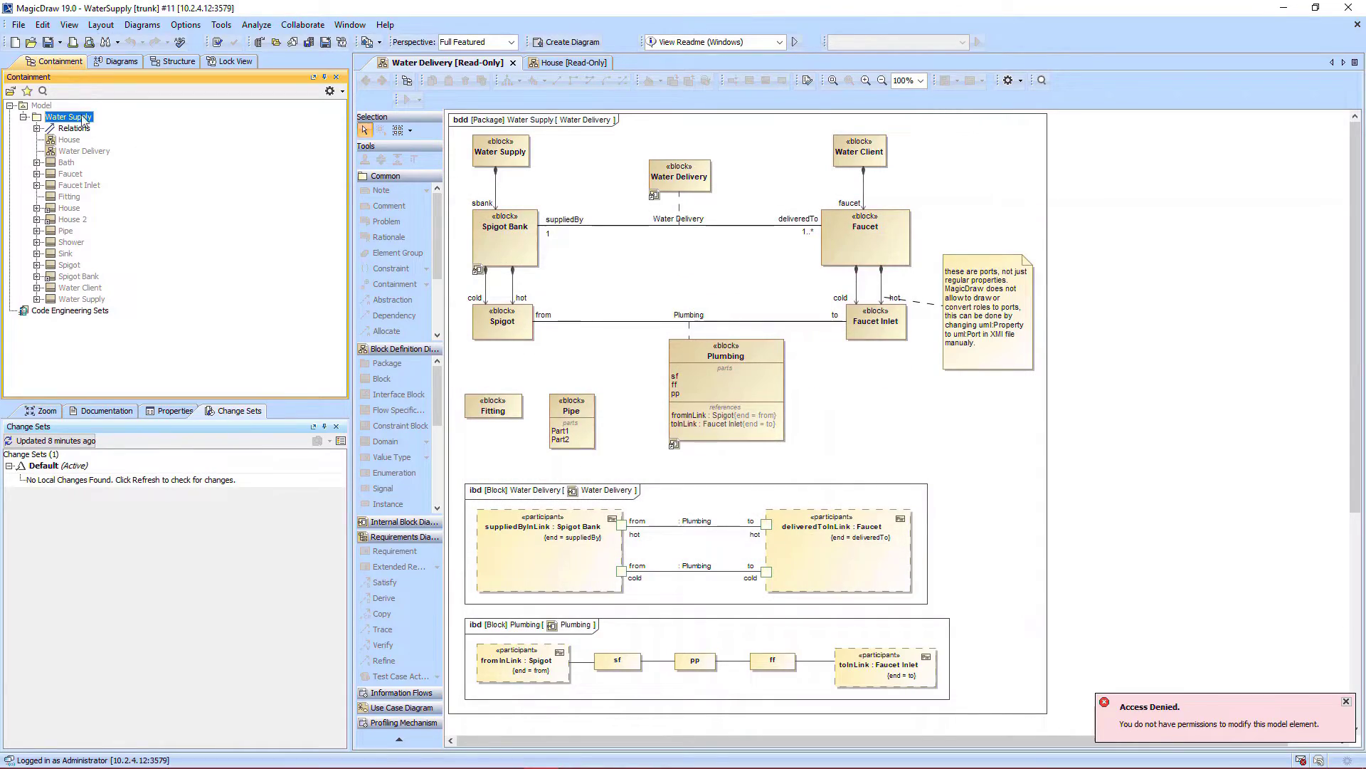
right_click(59, 121)
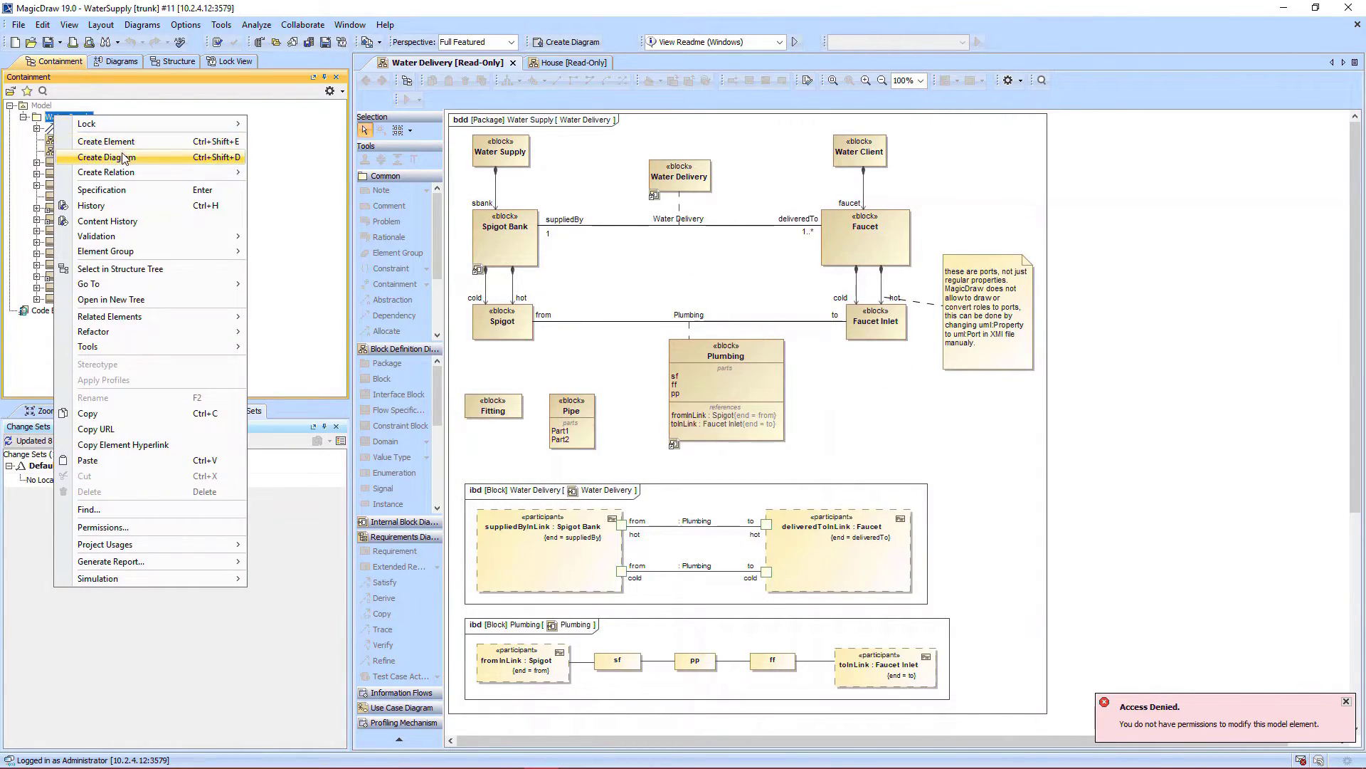